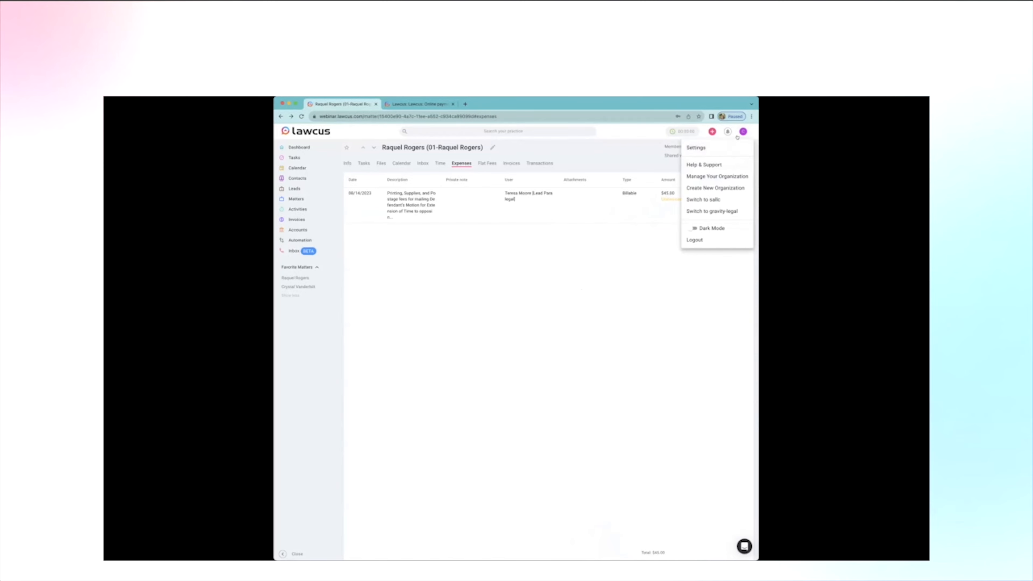
- Start a new invoice template from the invoice templates page in the bill settings
{"action": "left_click", "coordinate": [716, 148]}
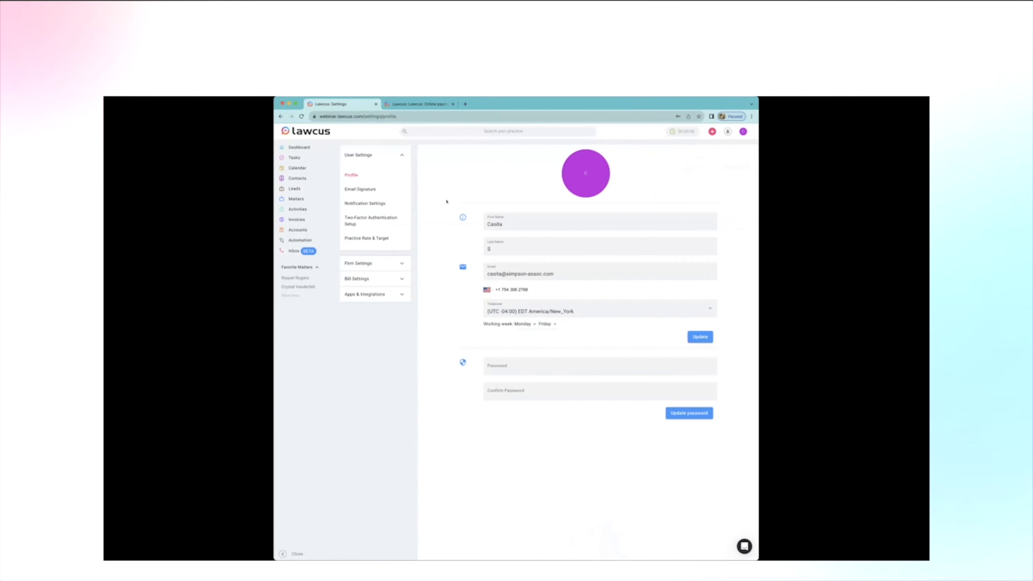
{"action": "left_click", "coordinate": [359, 263]}
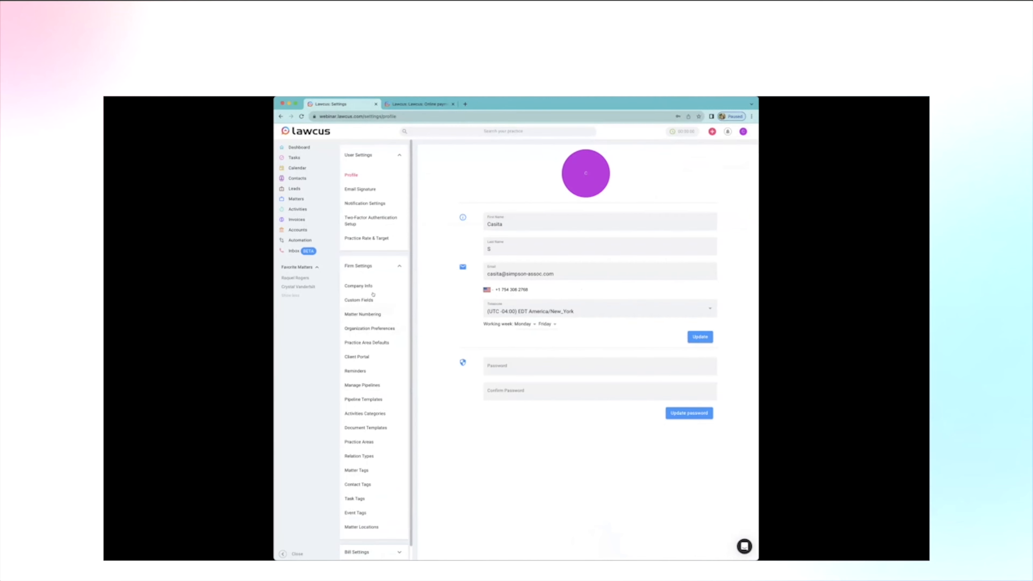
{"action": "left_click", "coordinate": [375, 266]}
{"action": "left_click", "coordinate": [370, 279]}
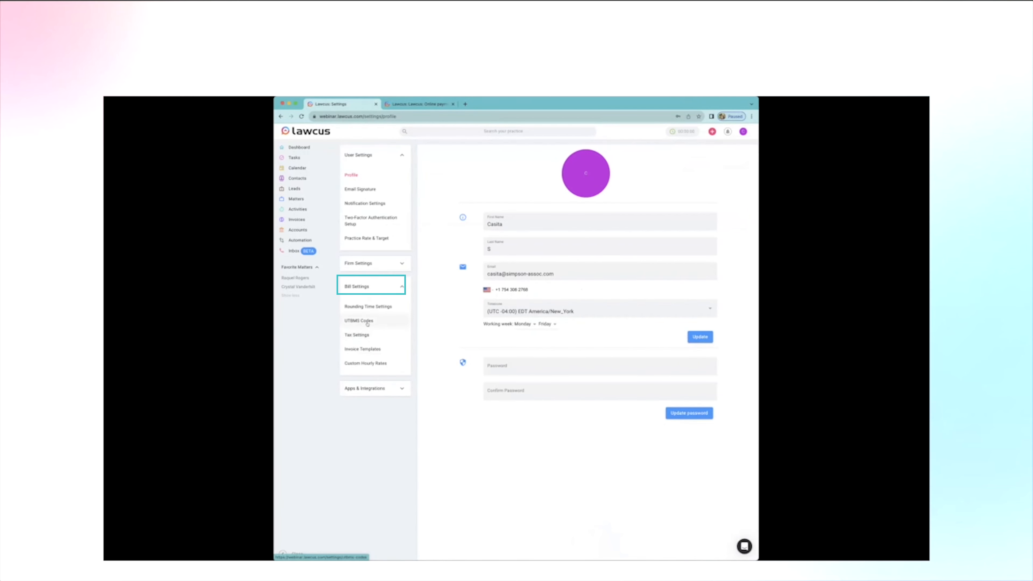
{"action": "left_click", "coordinate": [362, 349]}
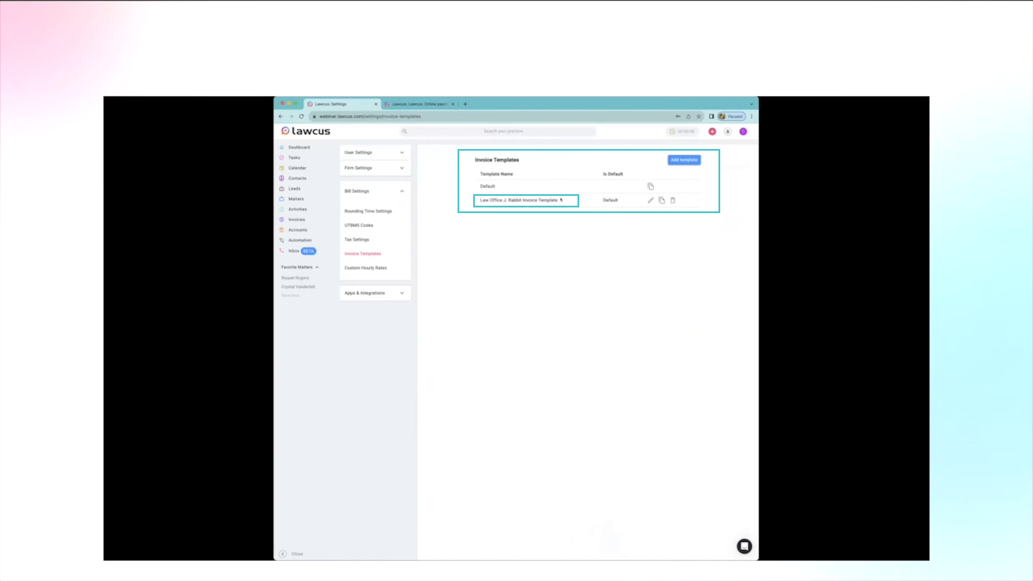
{"action": "left_click", "coordinate": [673, 162]}
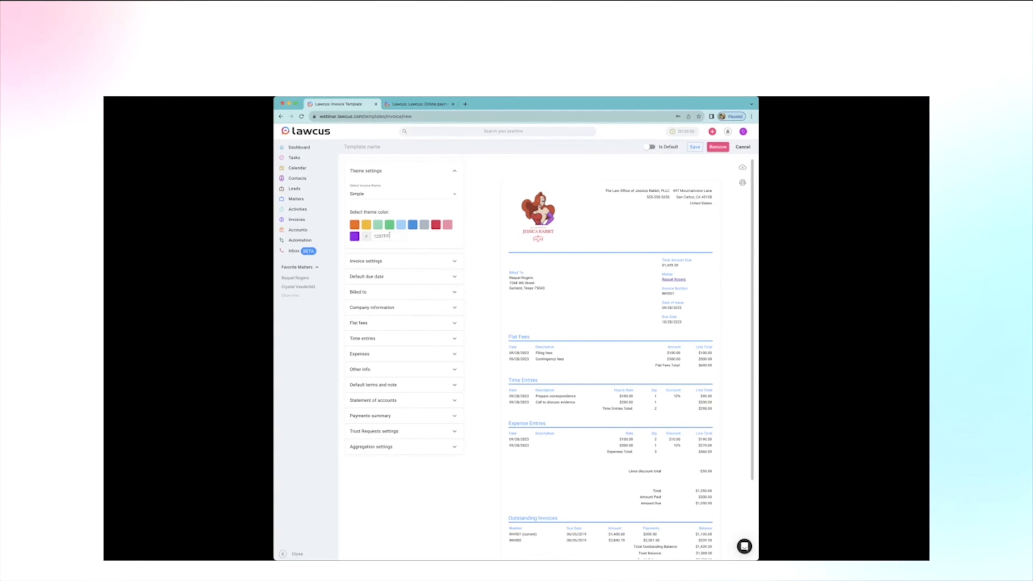
- Preview the invoice in the Modern theme and switch it back to the Simple theme
{"action": "left_click_drag", "start_coordinate": [390, 236], "coordinate": [371, 235]}
{"action": "left_click", "coordinate": [386, 198]}
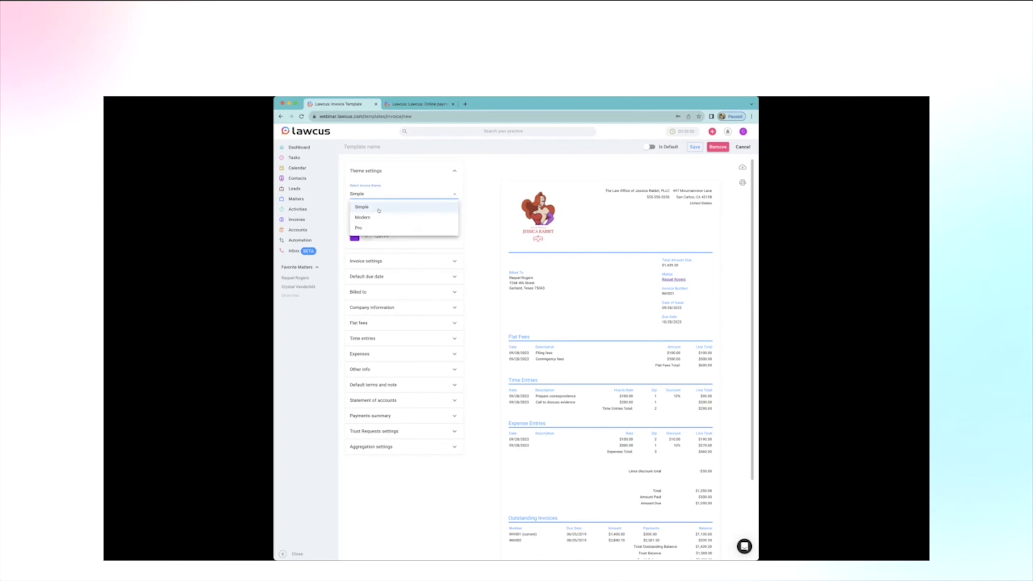
{"action": "left_click", "coordinate": [376, 217]}
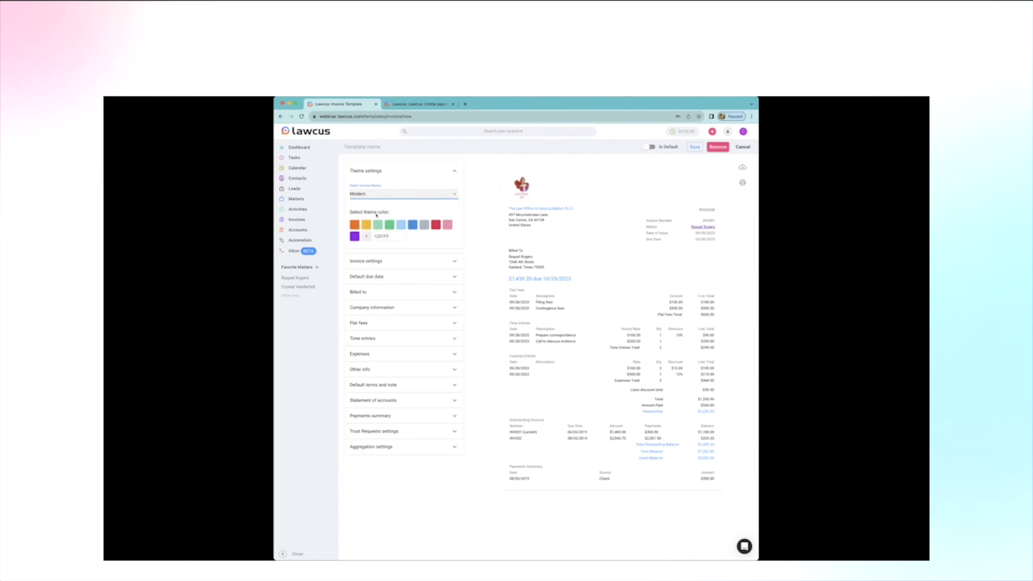
{"action": "left_click", "coordinate": [372, 192]}
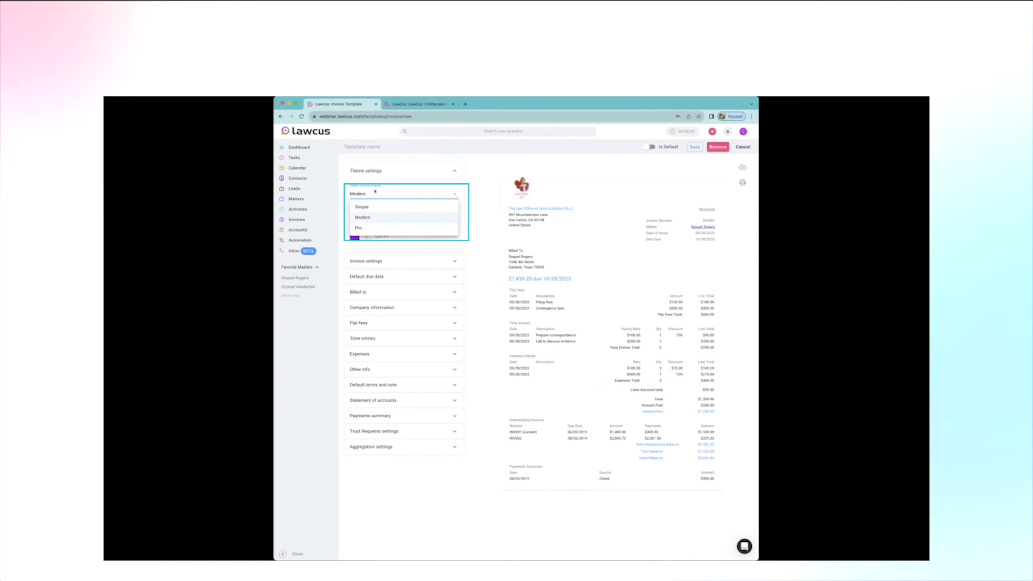
{"action": "left_click", "coordinate": [367, 207]}
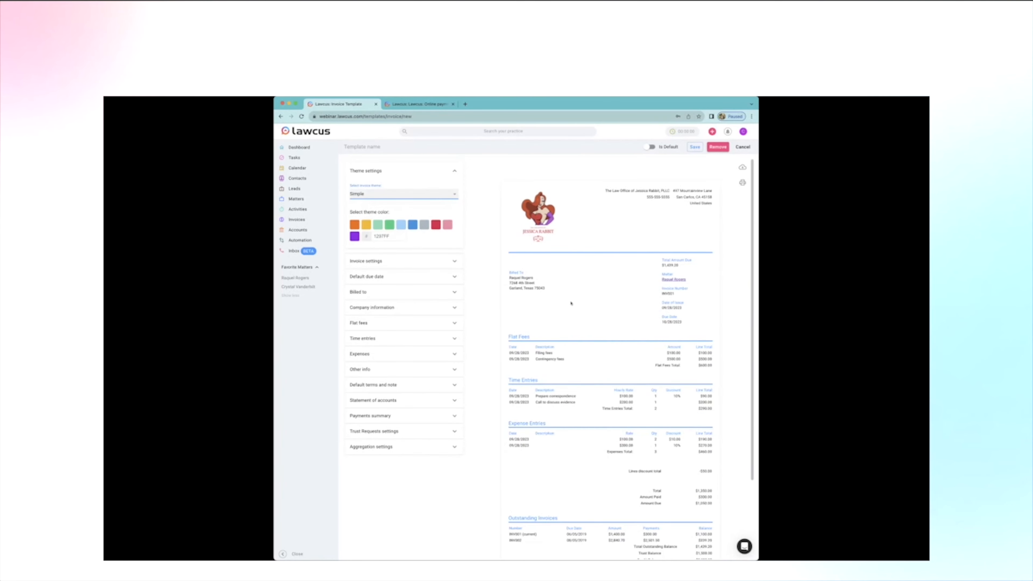
- Expand the invoice settings and look through the currency choices for the template
{"action": "left_click", "coordinate": [427, 259]}
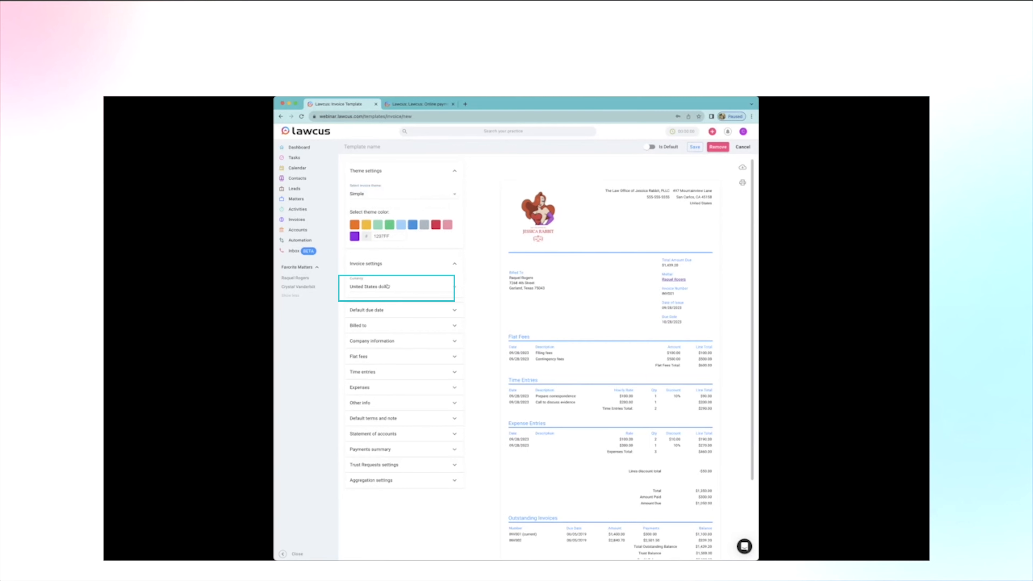
{"action": "left_click", "coordinate": [379, 287]}
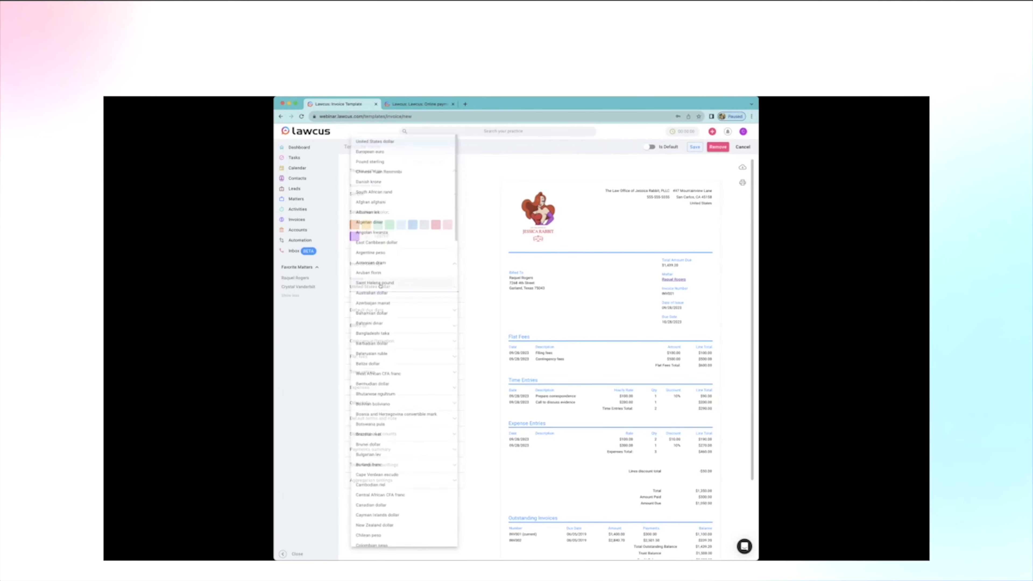
{"action": "left_click", "coordinate": [471, 287]}
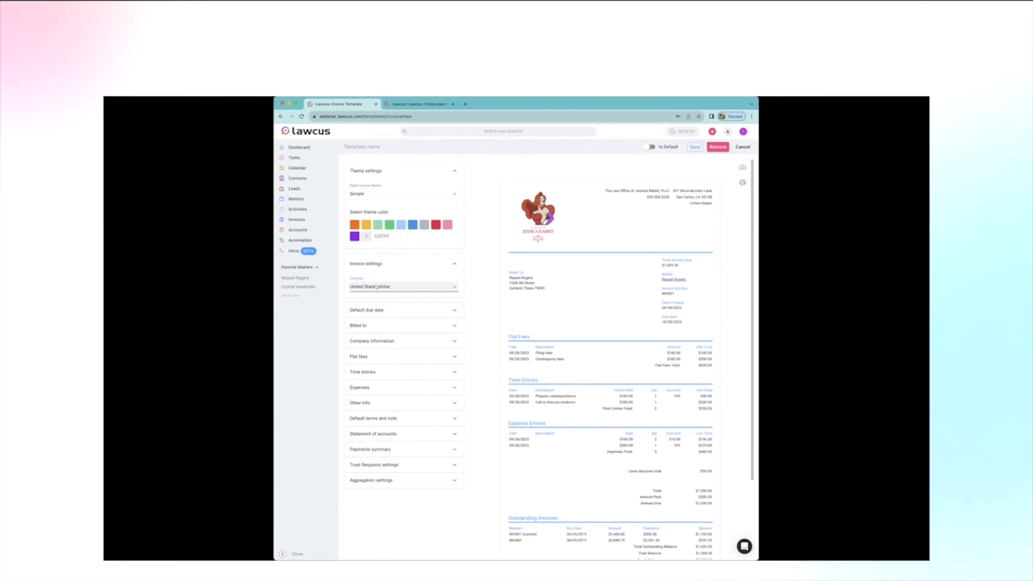
{"action": "left_click", "coordinate": [415, 287]}
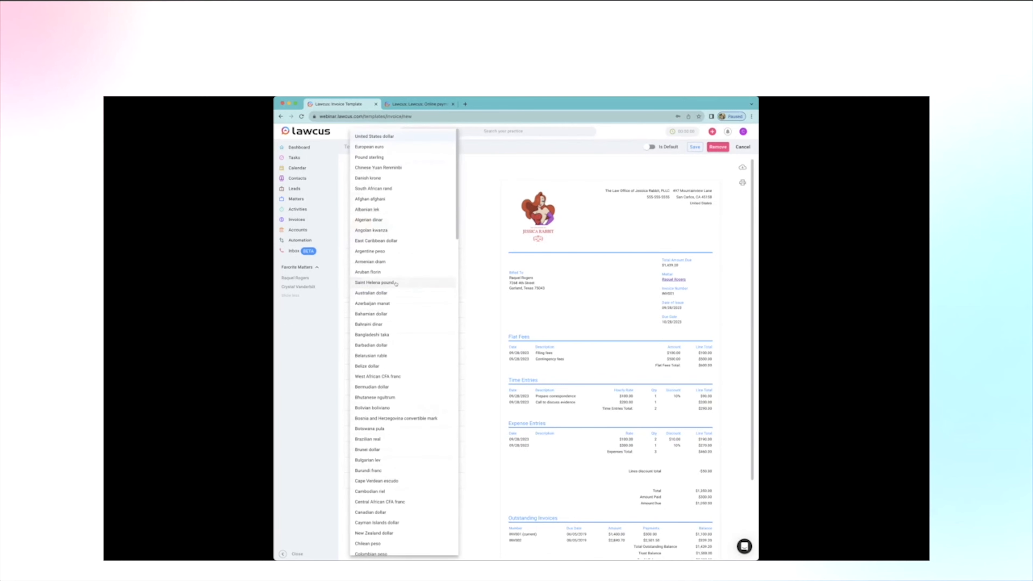
{"action": "left_click", "coordinate": [488, 302]}
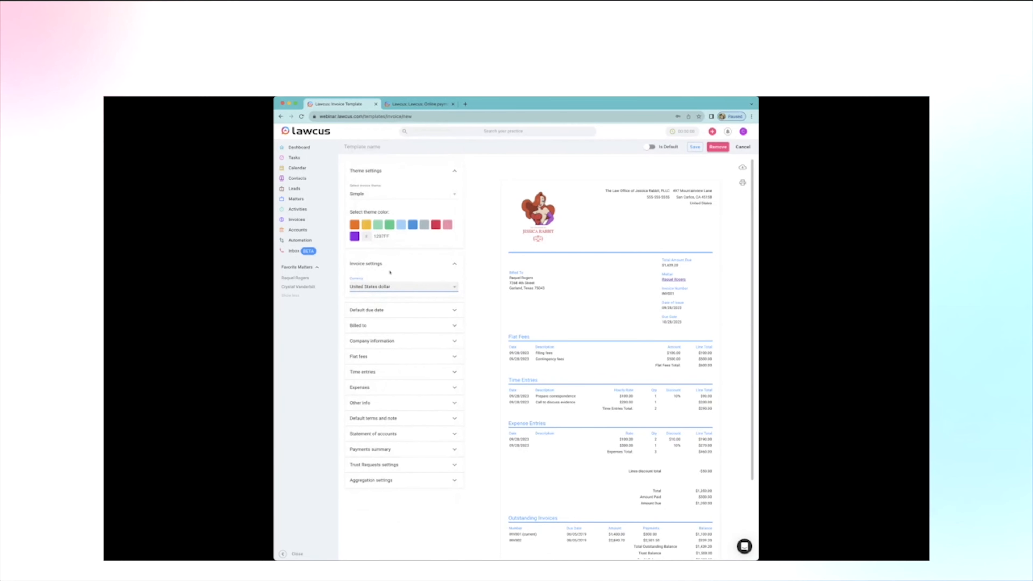
{"action": "left_click", "coordinate": [371, 144]}
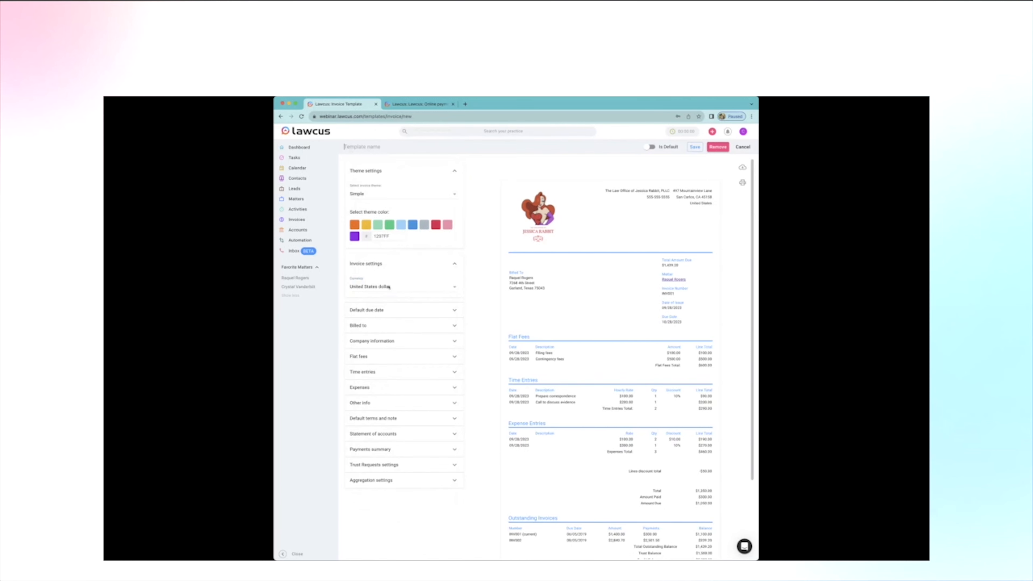
- Expand the default due date and Billed to sections and review their options
{"action": "left_click", "coordinate": [386, 312]}
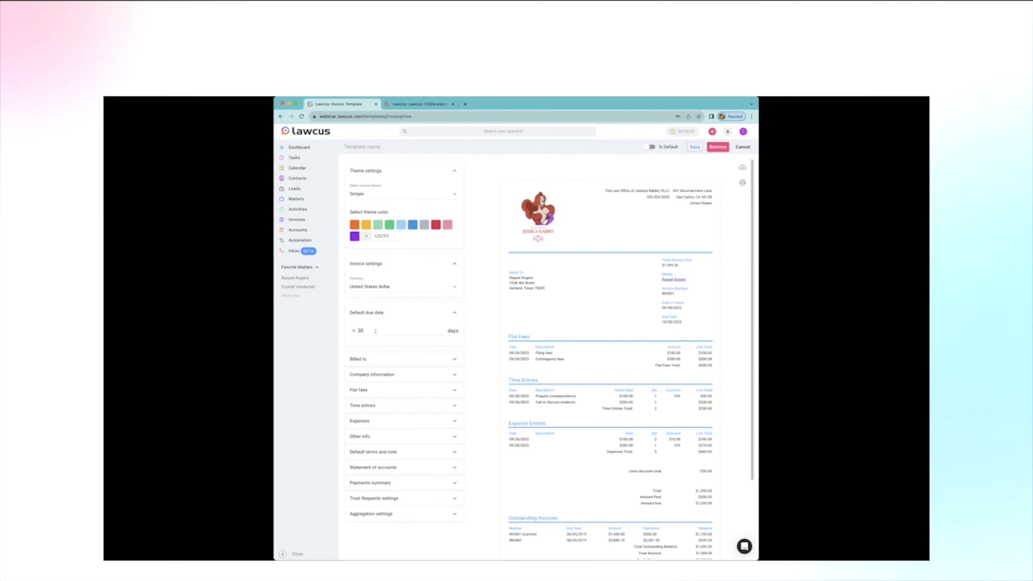
{"action": "left_click", "coordinate": [378, 356]}
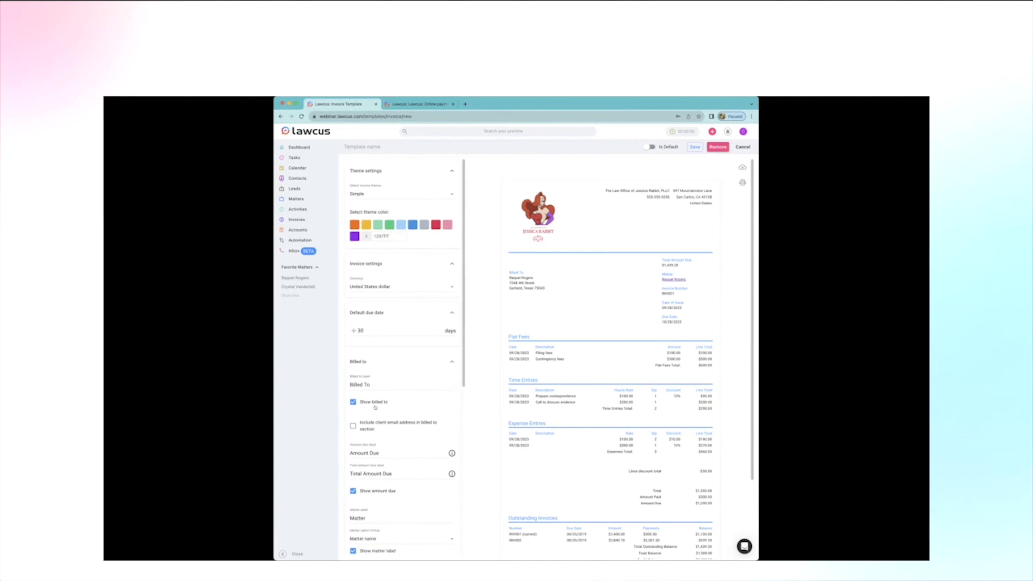
{"action": "scroll", "coordinate": [376, 403], "scroll_direction": "down", "scroll_amount": 3}
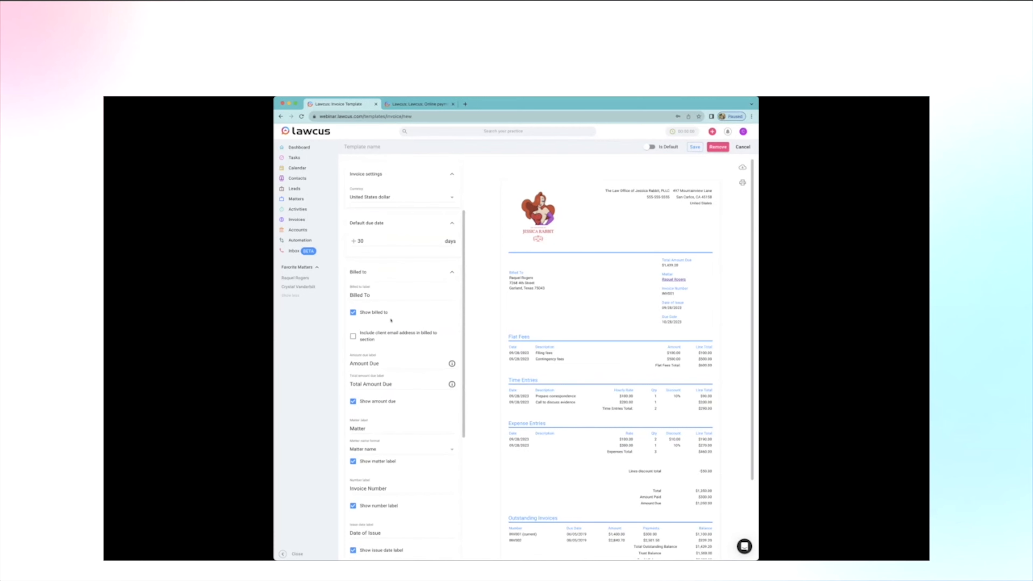
{"action": "scroll", "coordinate": [369, 338], "scroll_direction": "down", "scroll_amount": 2}
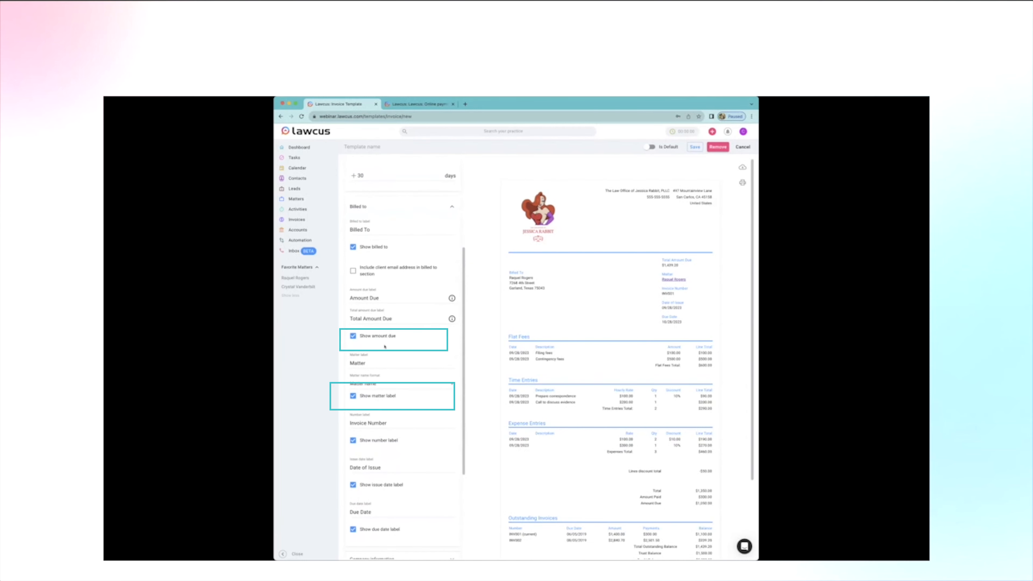
- Turn the matter label off and back on in the Billed to section
{"action": "left_click", "coordinate": [353, 396]}
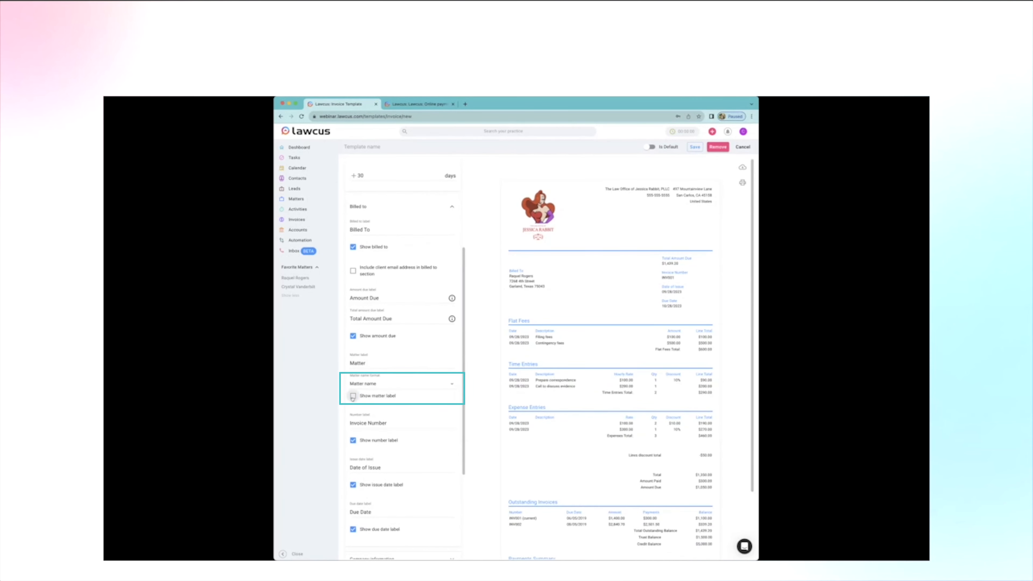
{"action": "left_click", "coordinate": [352, 396]}
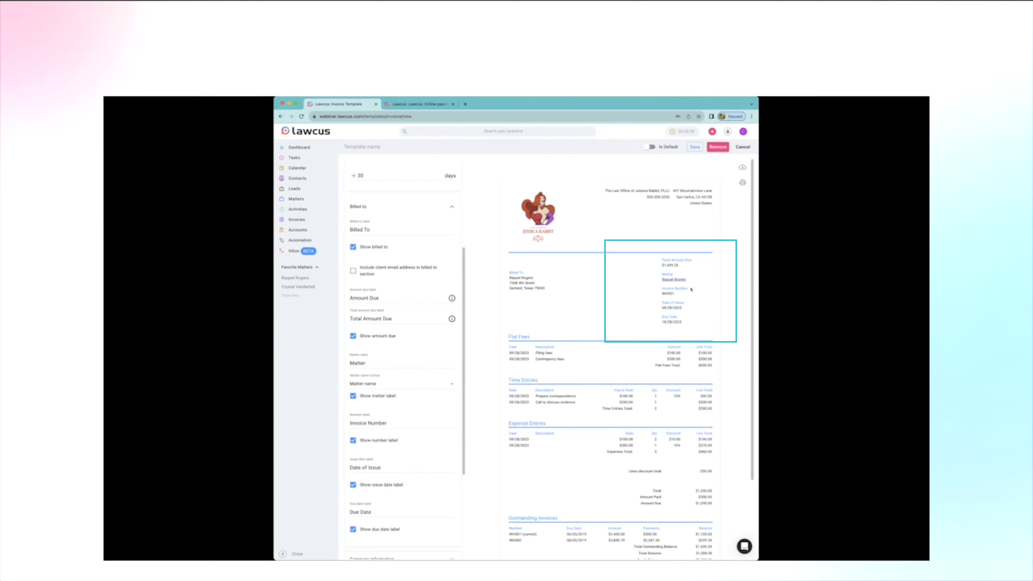
{"action": "scroll", "coordinate": [372, 429], "scroll_direction": "down", "scroll_amount": 2}
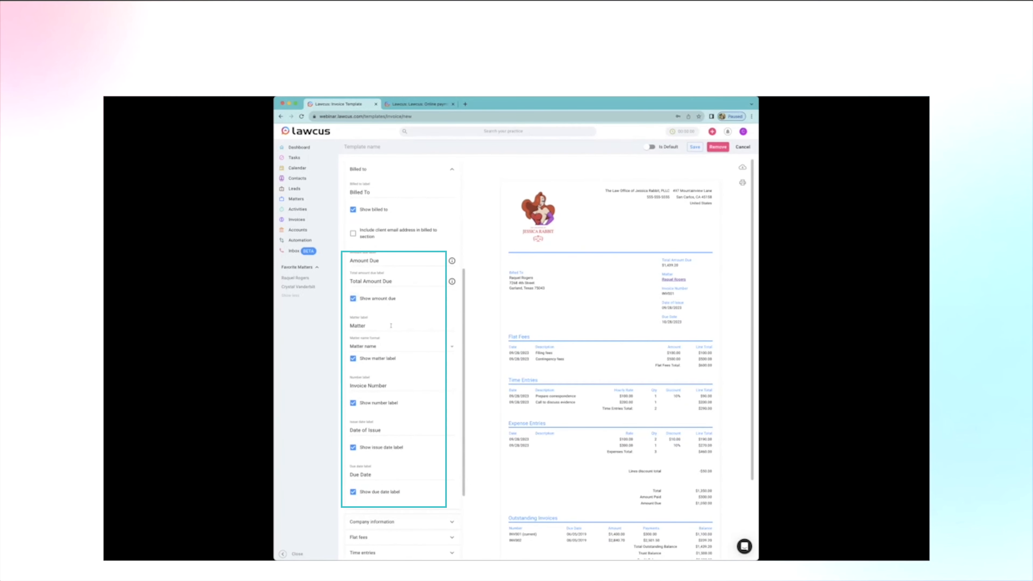
- Expand the company information section and examine its custom logo and company detail display options
{"action": "scroll", "coordinate": [391, 325], "scroll_direction": "down", "scroll_amount": 3}
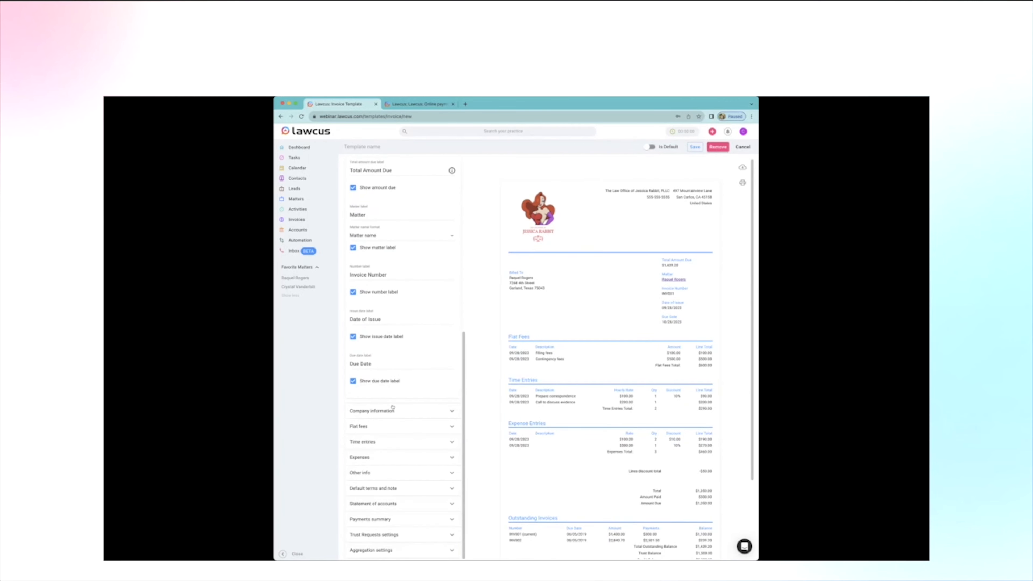
{"action": "left_click", "coordinate": [392, 409]}
{"action": "scroll", "coordinate": [393, 350], "scroll_direction": "down", "scroll_amount": 3}
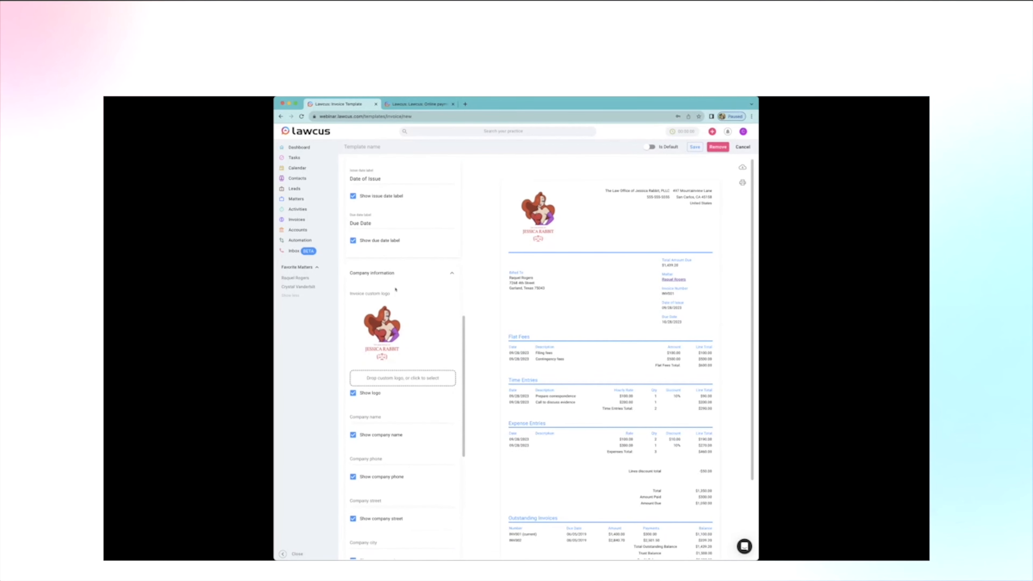
{"action": "scroll", "coordinate": [396, 289], "scroll_direction": "down", "scroll_amount": 2}
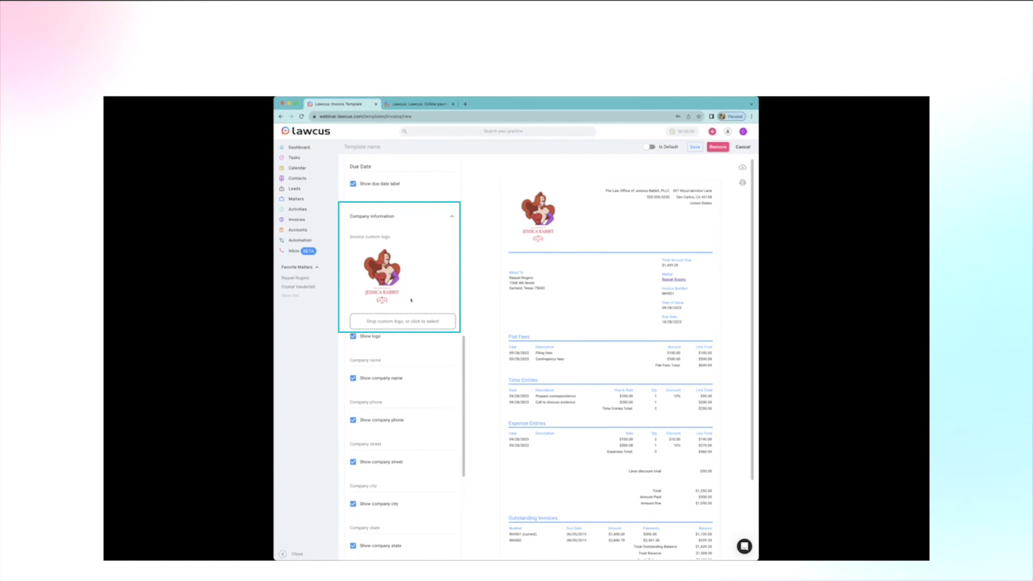
{"action": "scroll", "coordinate": [393, 359], "scroll_direction": "down", "scroll_amount": 2}
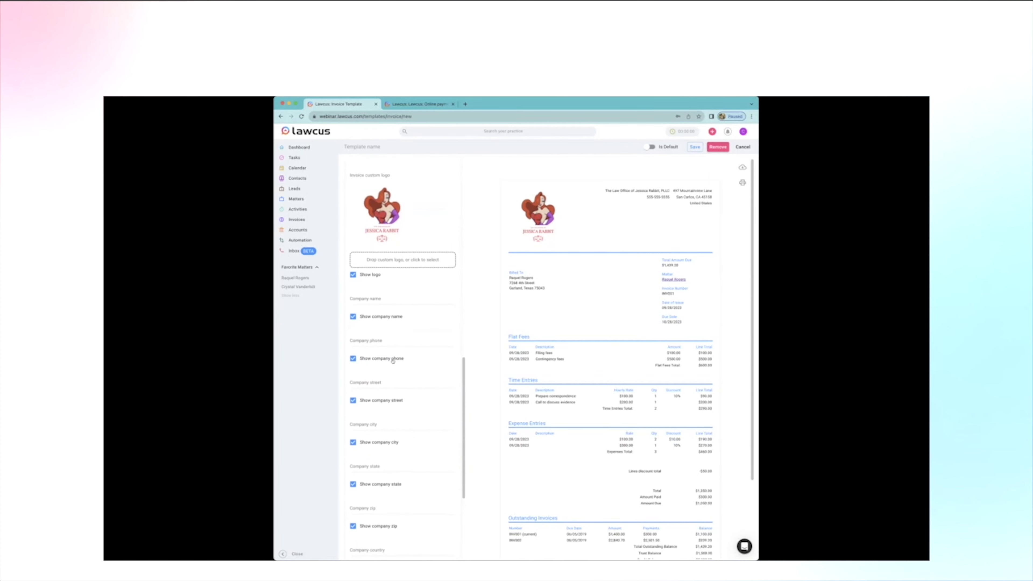
{"action": "scroll", "coordinate": [381, 353], "scroll_direction": "down", "scroll_amount": 1}
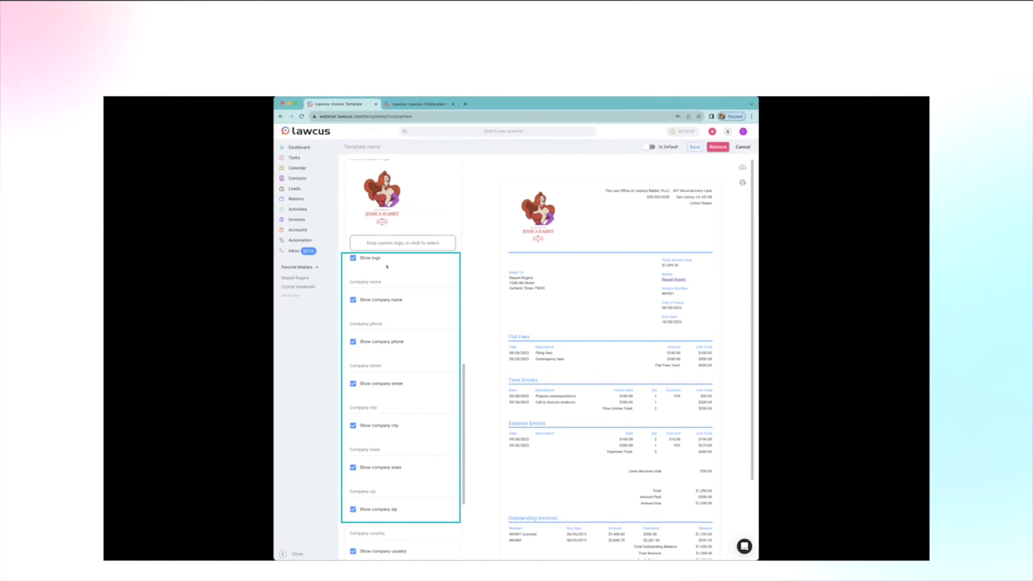
{"action": "scroll", "coordinate": [381, 391], "scroll_direction": "down", "scroll_amount": 1}
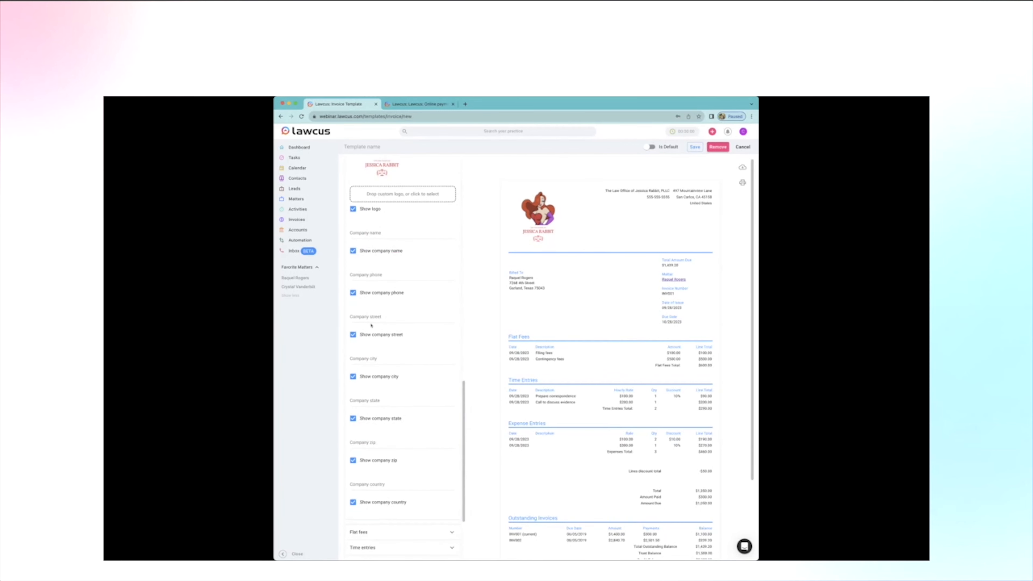
- Hide the flat fees label on the invoice and collapse the Flat fees section
{"action": "scroll", "coordinate": [371, 325], "scroll_direction": "down", "scroll_amount": 2}
{"action": "left_click", "coordinate": [372, 430]}
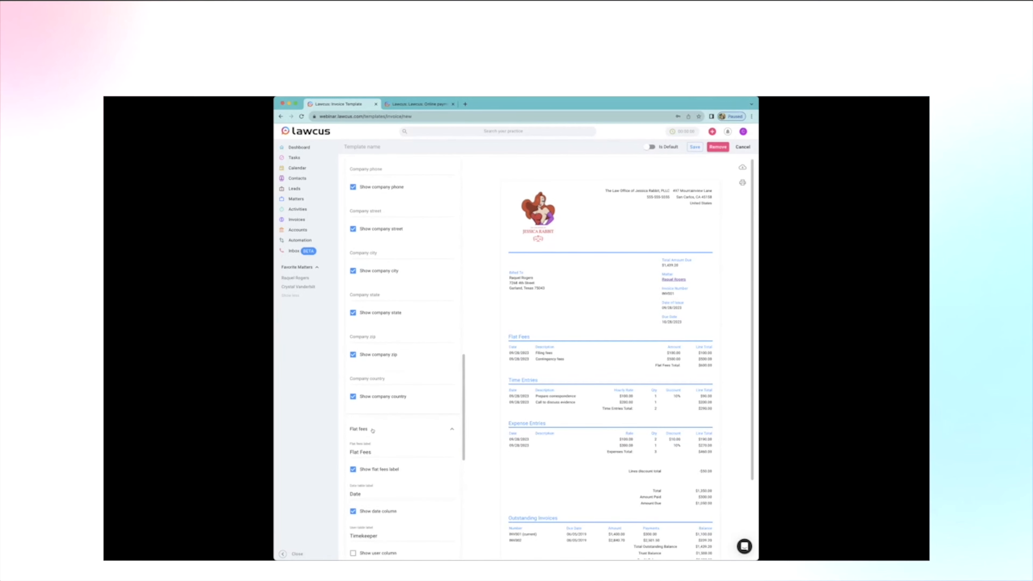
{"action": "scroll", "coordinate": [373, 431], "scroll_direction": "down", "scroll_amount": 3}
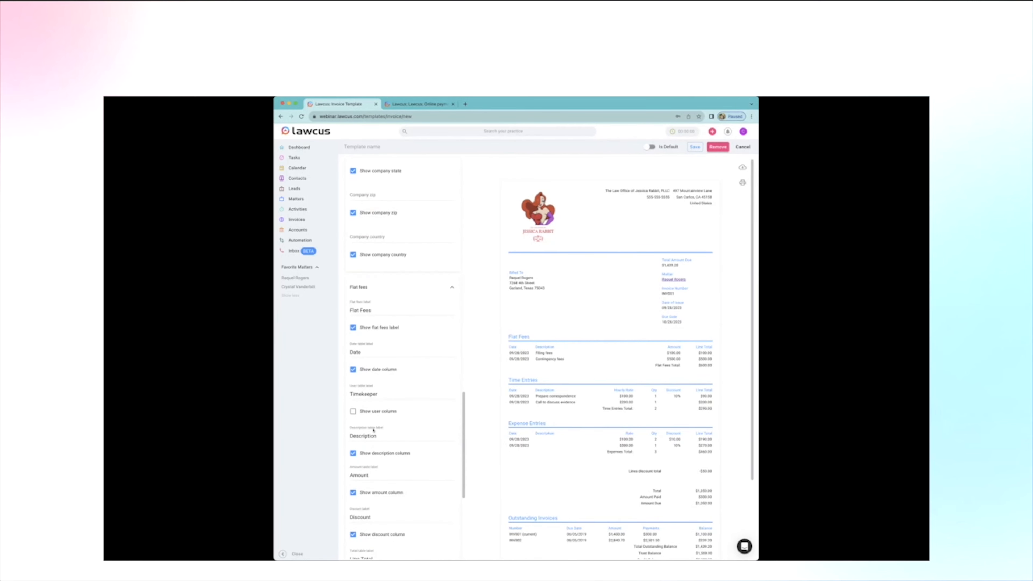
{"action": "scroll", "coordinate": [374, 430], "scroll_direction": "down", "scroll_amount": 1}
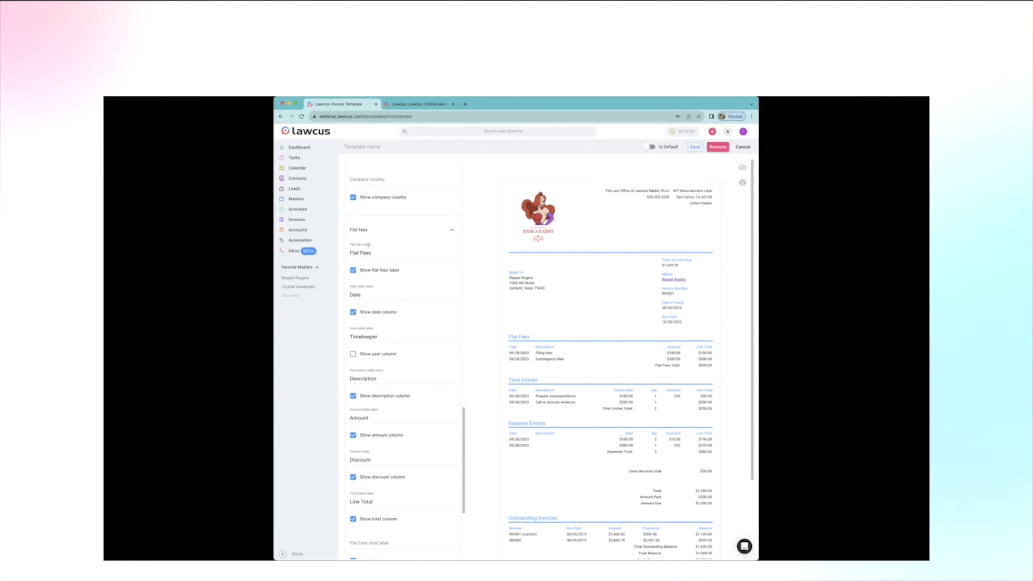
{"action": "left_click", "coordinate": [353, 271]}
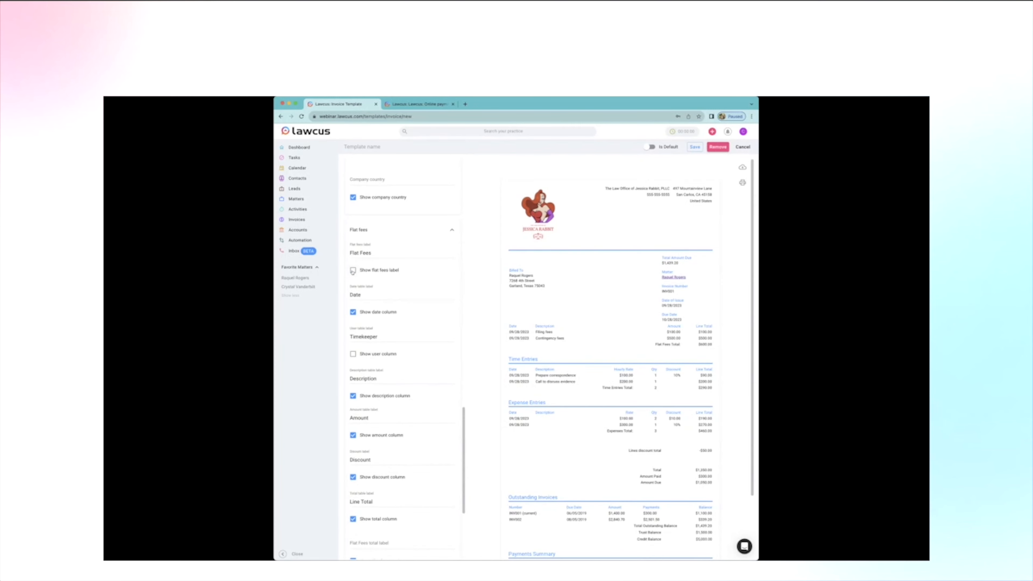
{"action": "left_click", "coordinate": [353, 271]}
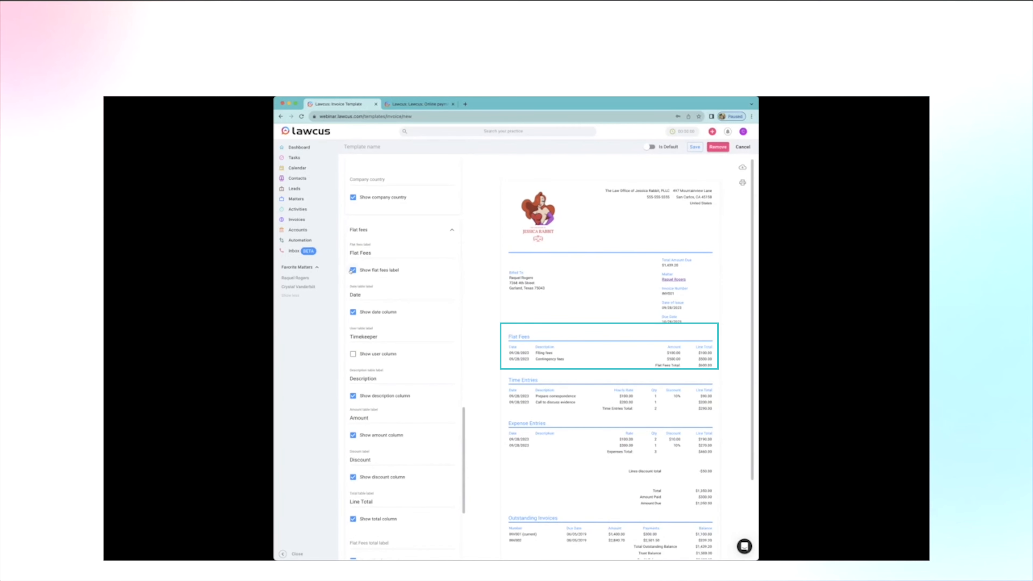
{"action": "left_click", "coordinate": [353, 270]}
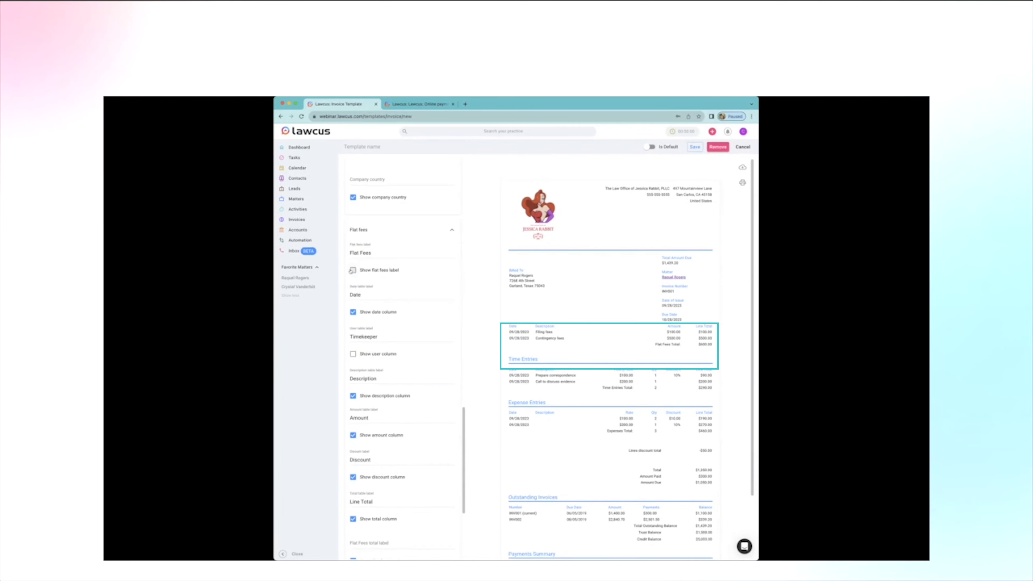
{"action": "left_click", "coordinate": [434, 230]}
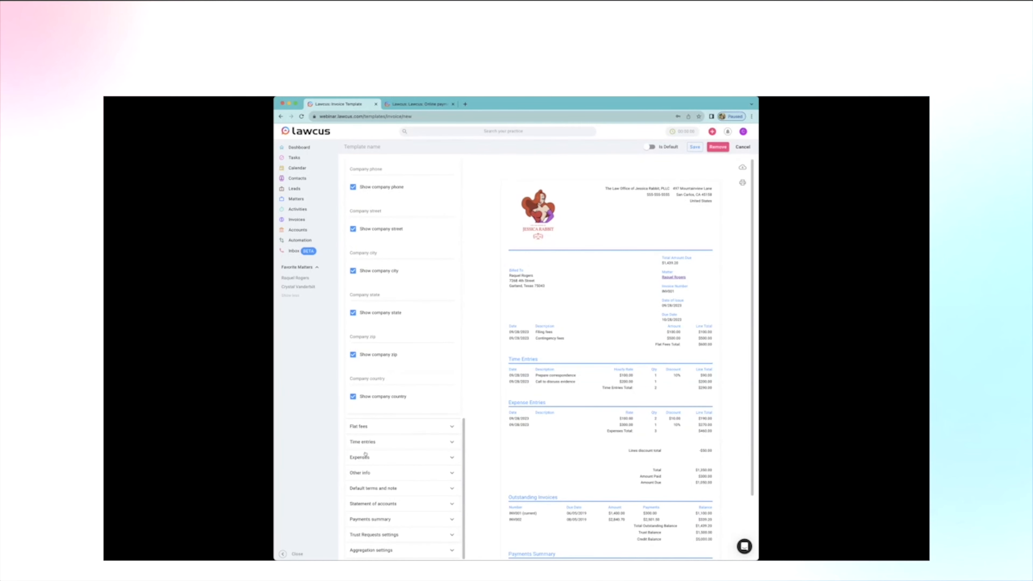
- Expand and collapse the Time entries and Expenses sections of the template in turn to view their options
{"action": "left_click", "coordinate": [366, 442]}
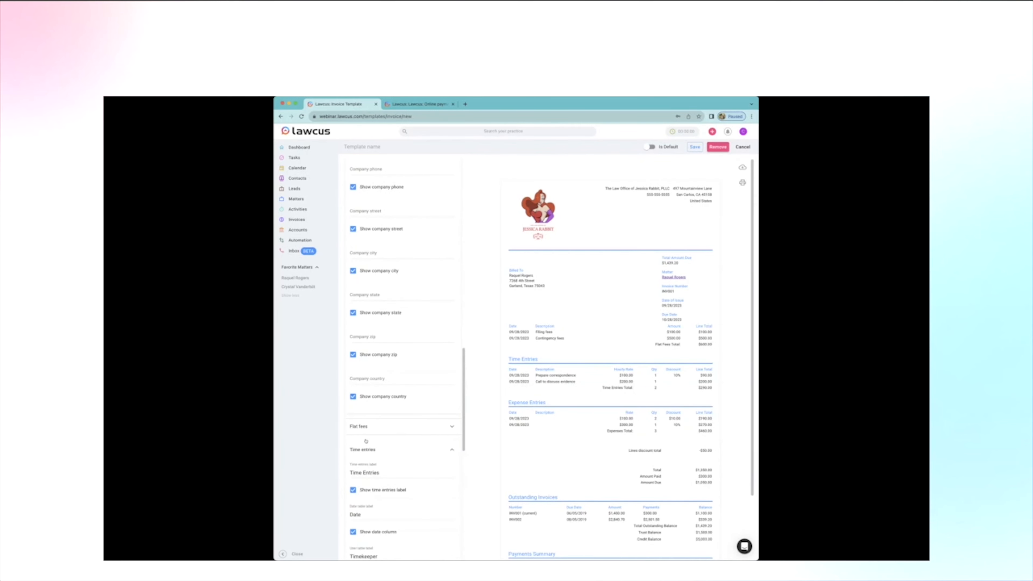
{"action": "left_click", "coordinate": [365, 443]}
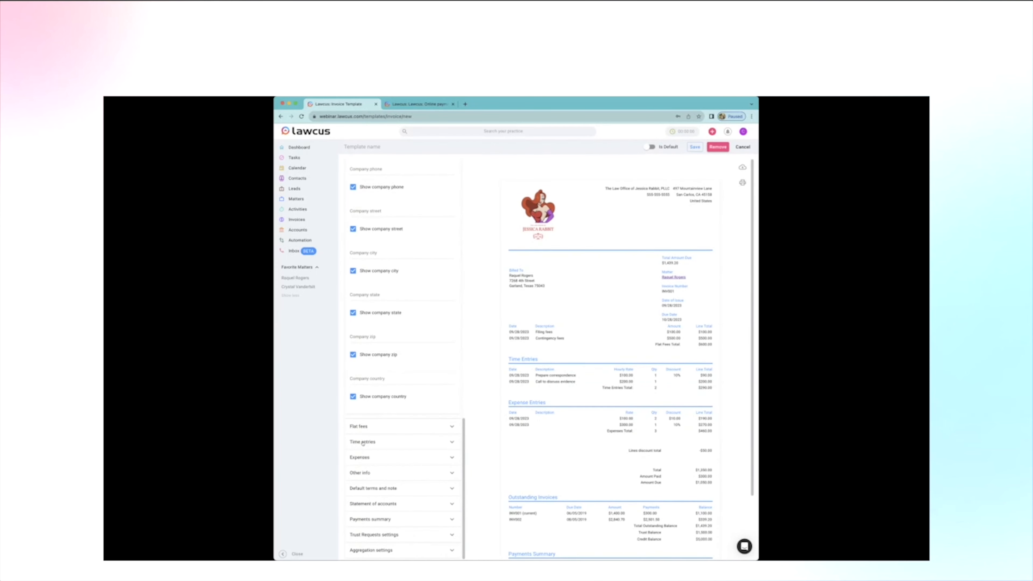
{"action": "left_click", "coordinate": [358, 458]}
{"action": "left_click", "coordinate": [358, 458]}
- Expand the Other info section and review its subtotal, discount, total, tax, amount, note and terms options
{"action": "left_click", "coordinate": [357, 473]}
{"action": "scroll", "coordinate": [361, 460], "scroll_direction": "down", "scroll_amount": 3}
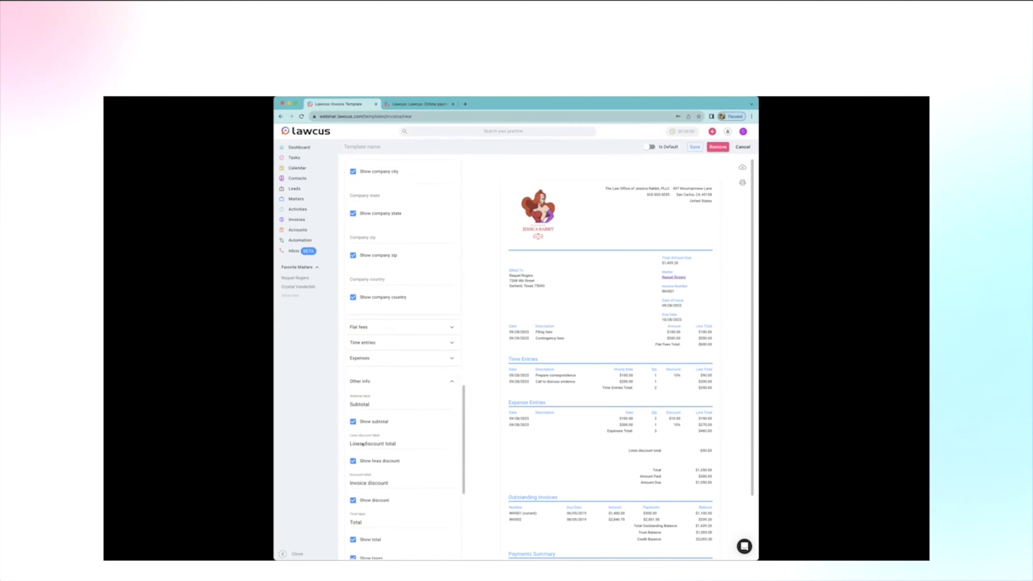
{"action": "scroll", "coordinate": [363, 444], "scroll_direction": "down", "scroll_amount": 2}
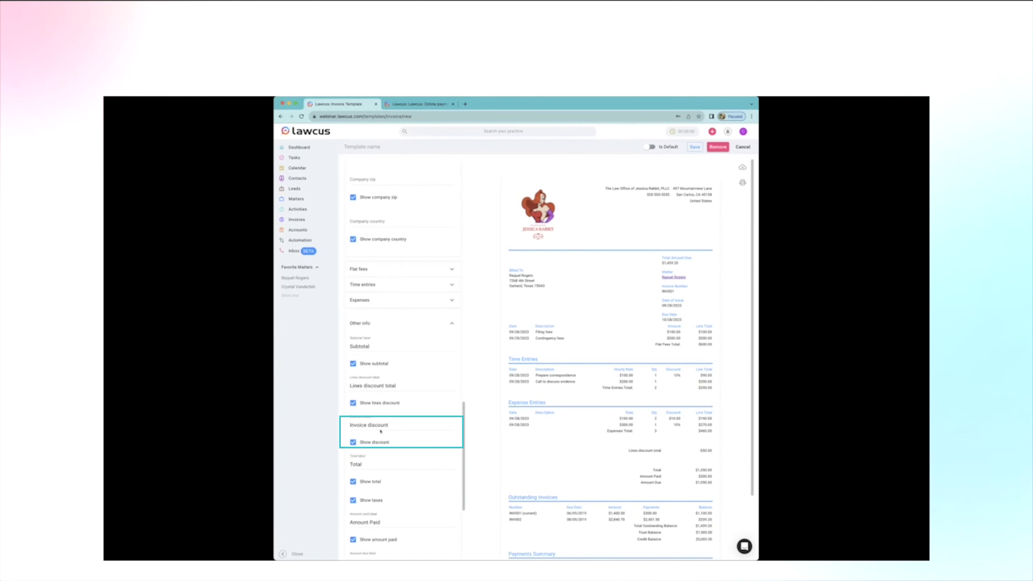
{"action": "scroll", "coordinate": [381, 431], "scroll_direction": "down", "scroll_amount": 3}
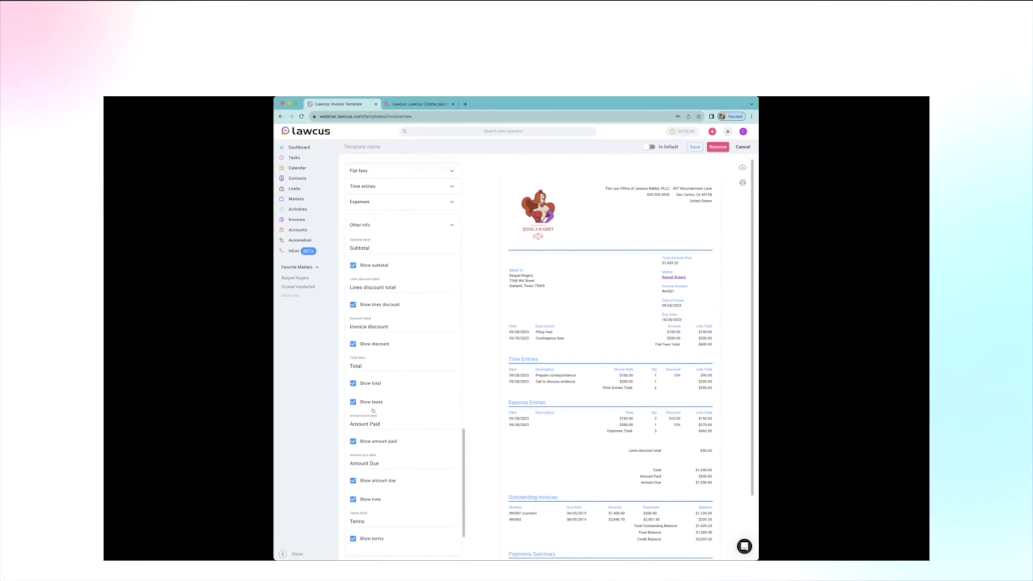
{"action": "scroll", "coordinate": [374, 410], "scroll_direction": "down", "scroll_amount": 2}
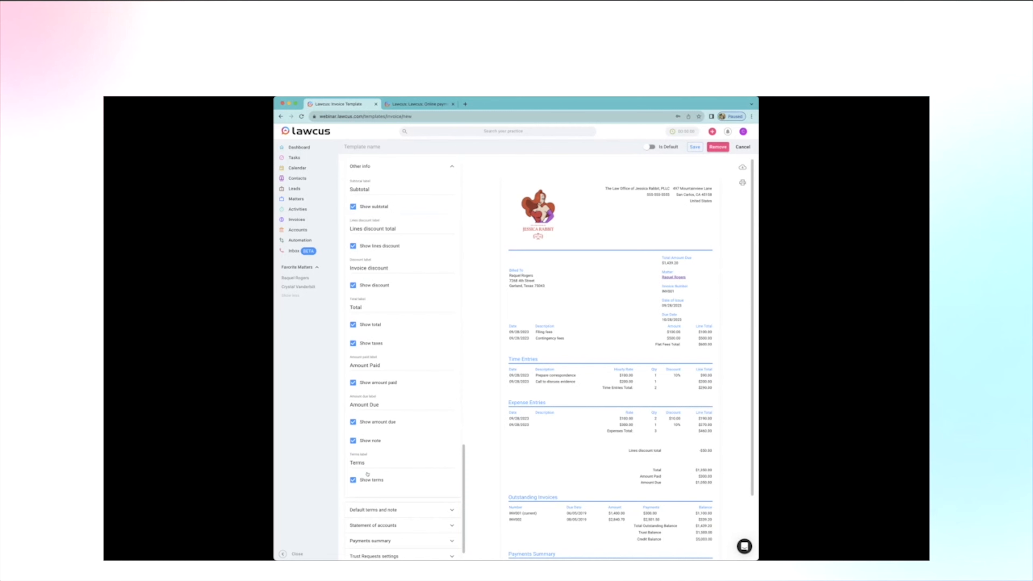
{"action": "scroll", "coordinate": [358, 459], "scroll_direction": "down", "scroll_amount": 1}
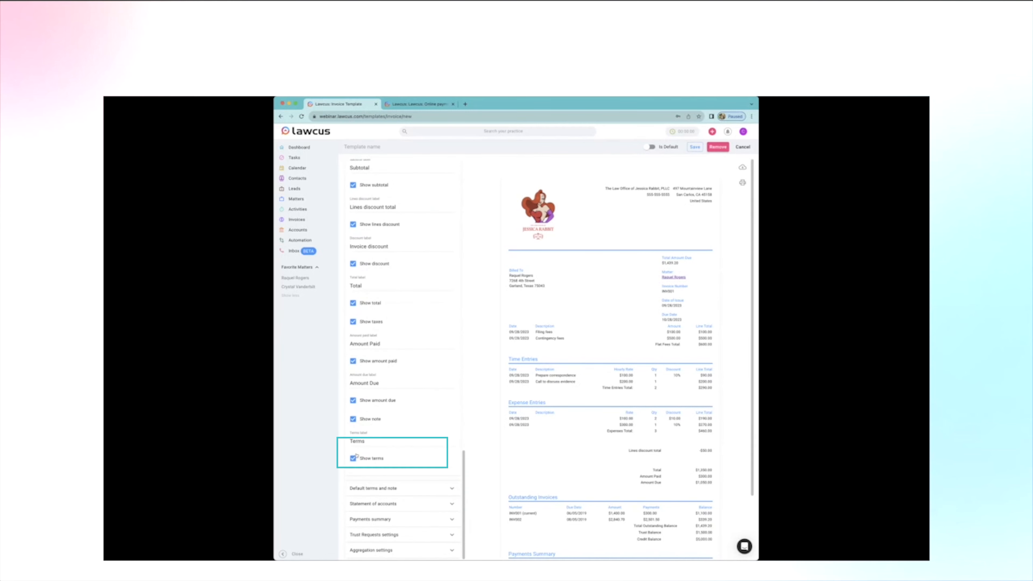
- Expand the Default terms and note section and examine its Terms and Note fields
{"action": "left_click", "coordinate": [386, 489]}
{"action": "scroll", "coordinate": [379, 447], "scroll_direction": "down", "scroll_amount": 3}
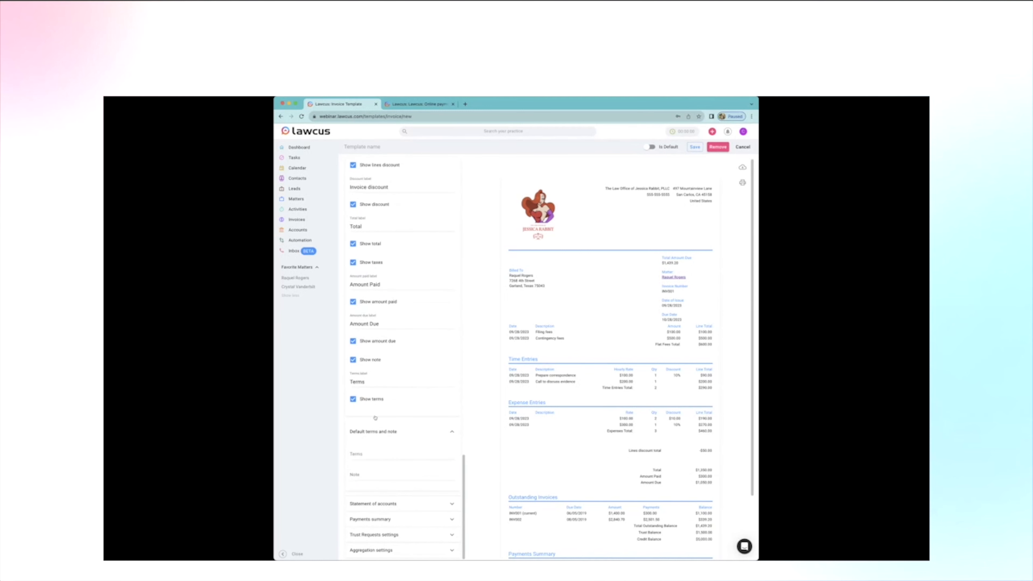
{"action": "left_click", "coordinate": [357, 454]}
{"action": "left_click", "coordinate": [355, 473]}
- Expand the Statement of accounts section and hide outstanding invoices on the invoice template
{"action": "left_click", "coordinate": [373, 503]}
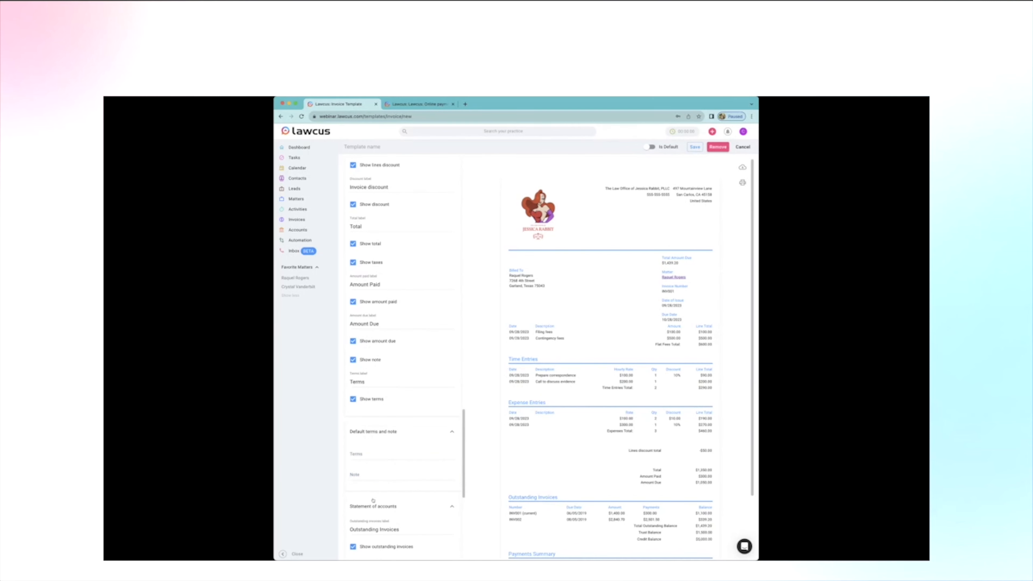
{"action": "scroll", "coordinate": [373, 502], "scroll_direction": "down", "scroll_amount": 5}
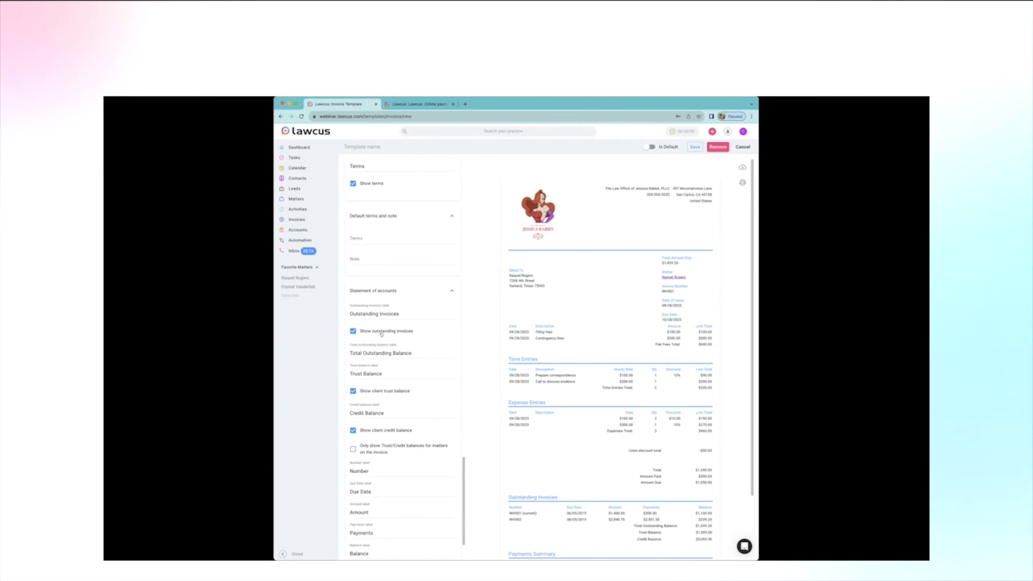
{"action": "left_click", "coordinate": [353, 331]}
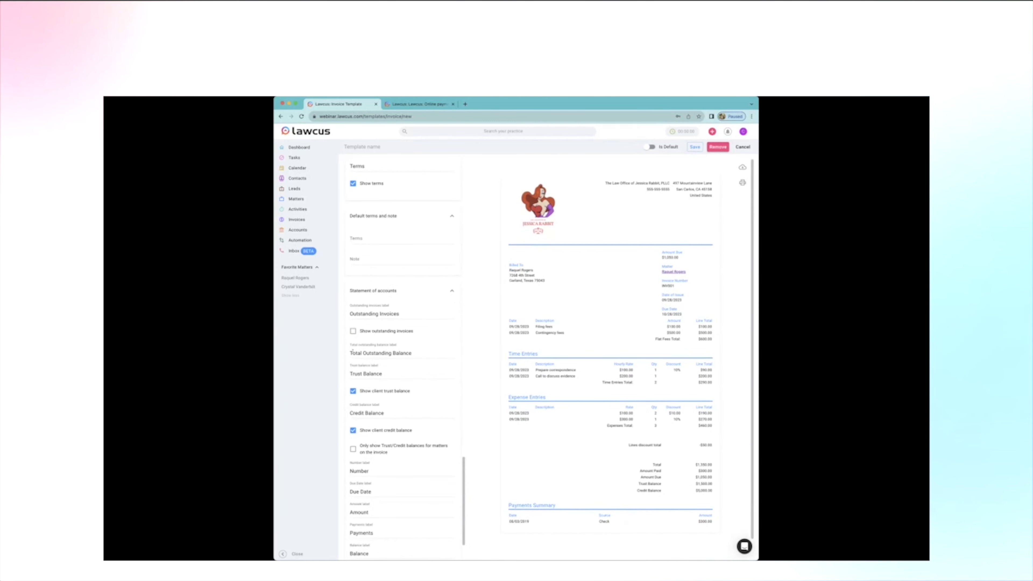
{"action": "scroll", "coordinate": [554, 442], "scroll_direction": "down", "scroll_amount": 1}
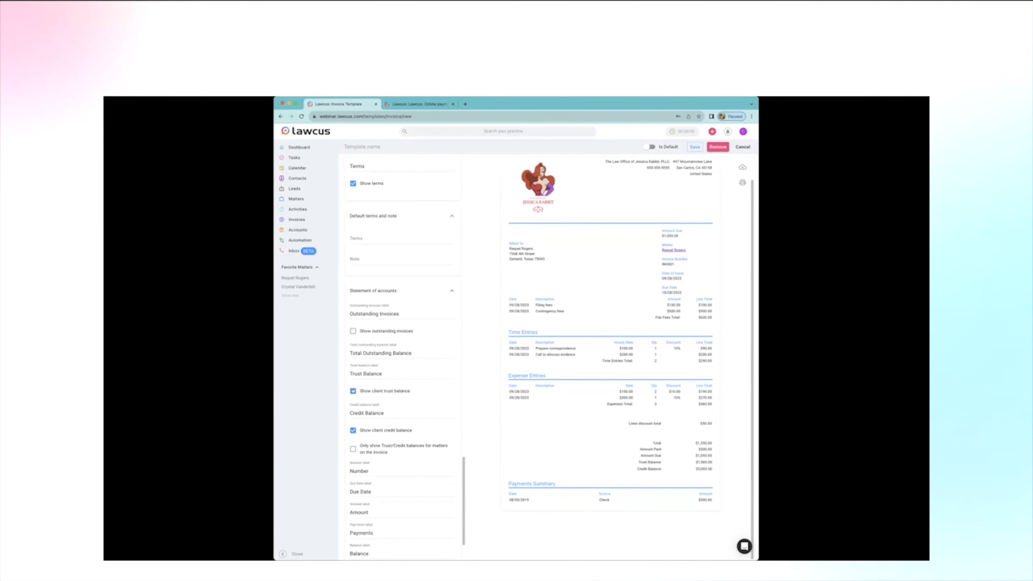
- Turn the client trust balance and the client credit balance off and back on in the Statement of accounts section
{"action": "left_click", "coordinate": [353, 391]}
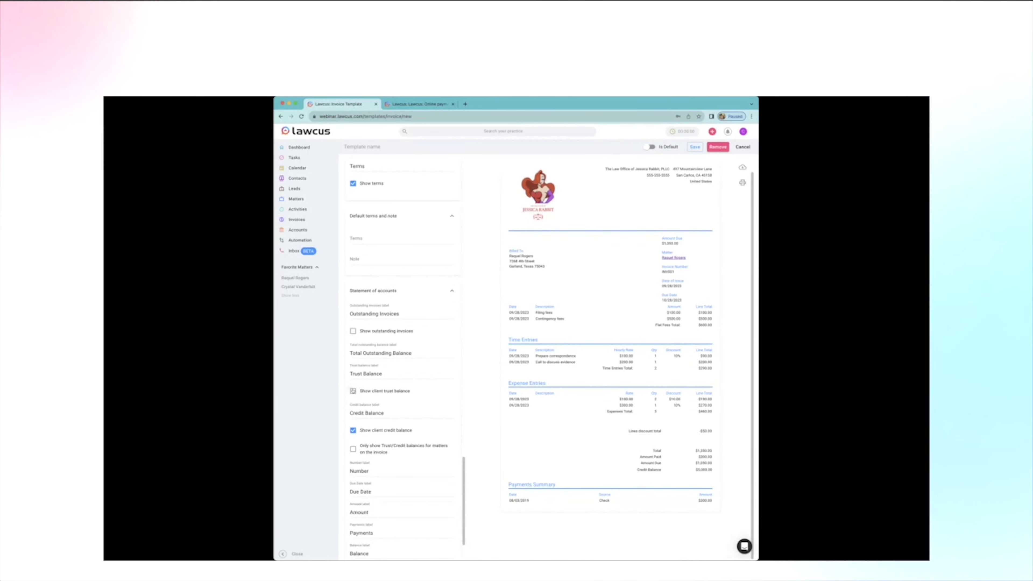
{"action": "left_click", "coordinate": [353, 392]}
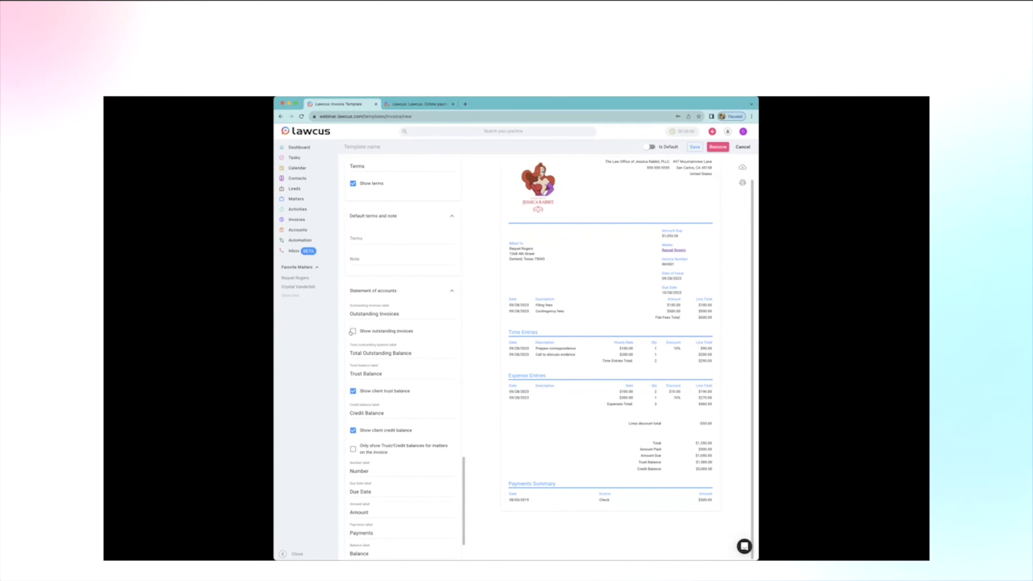
{"action": "scroll", "coordinate": [381, 417], "scroll_direction": "down", "scroll_amount": 3}
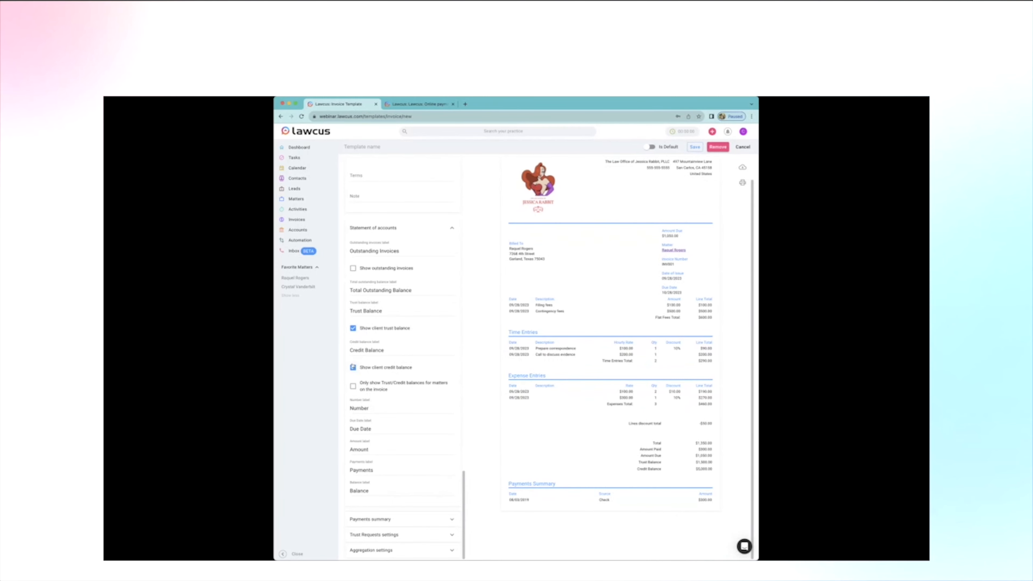
{"action": "left_click", "coordinate": [353, 367]}
{"action": "left_click", "coordinate": [352, 367]}
- Review the Payments summary and Trust Requests settings sections, turning the request label off and back on
{"action": "left_click", "coordinate": [370, 515]}
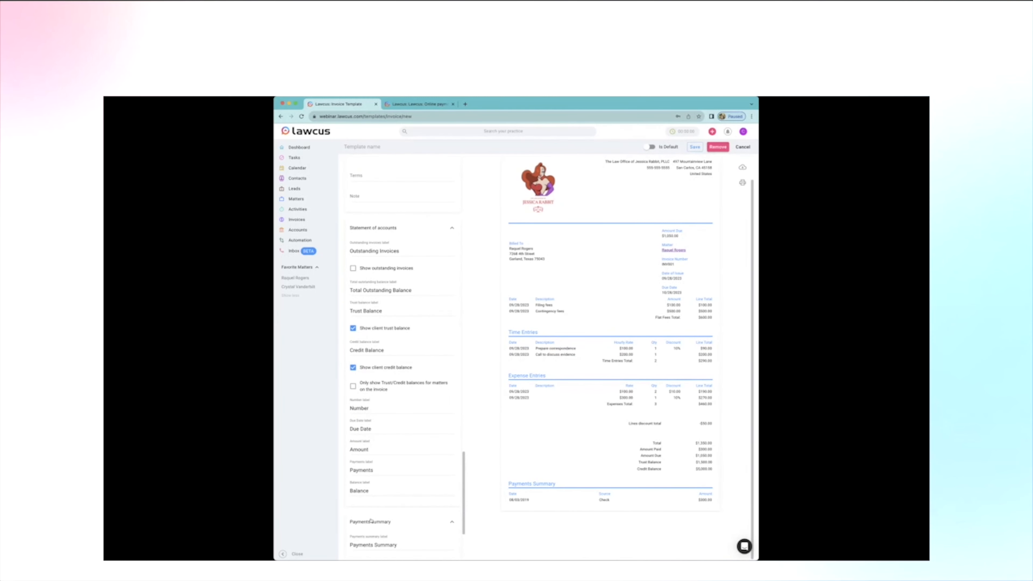
{"action": "scroll", "coordinate": [371, 519], "scroll_direction": "down", "scroll_amount": 3}
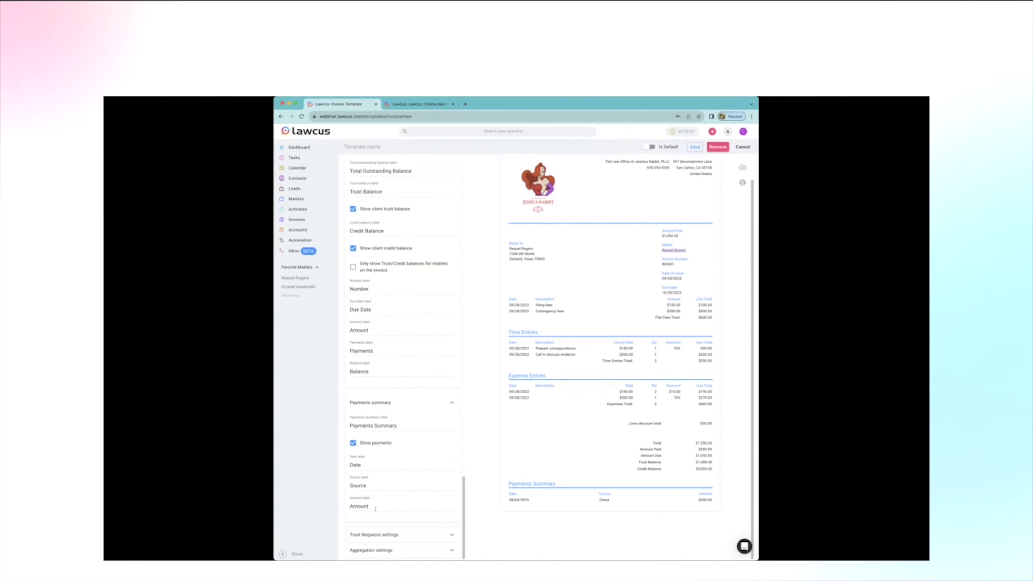
{"action": "left_click", "coordinate": [380, 535]}
{"action": "scroll", "coordinate": [380, 533], "scroll_direction": "down", "scroll_amount": 4}
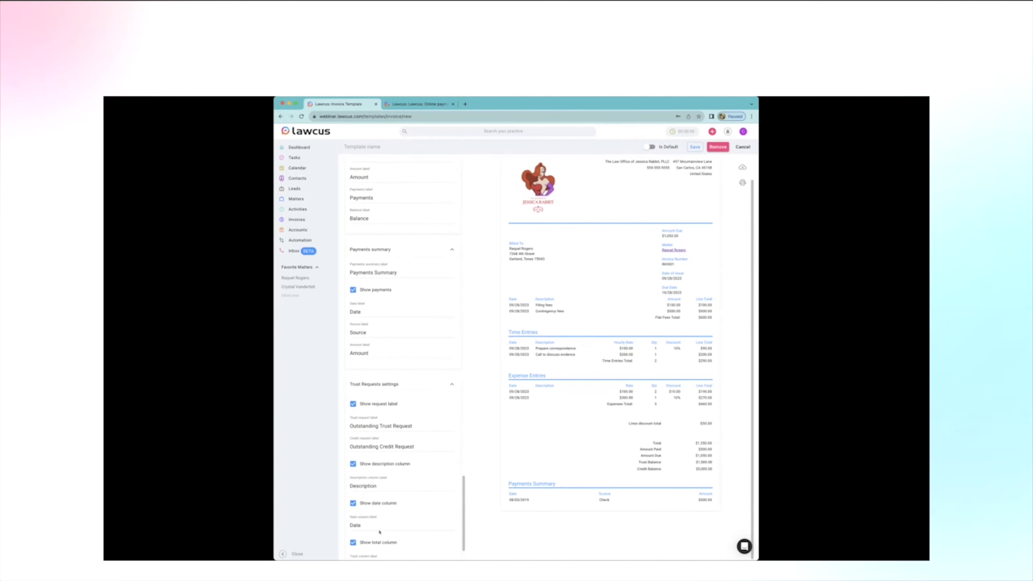
{"action": "scroll", "coordinate": [380, 532], "scroll_direction": "down", "scroll_amount": 2}
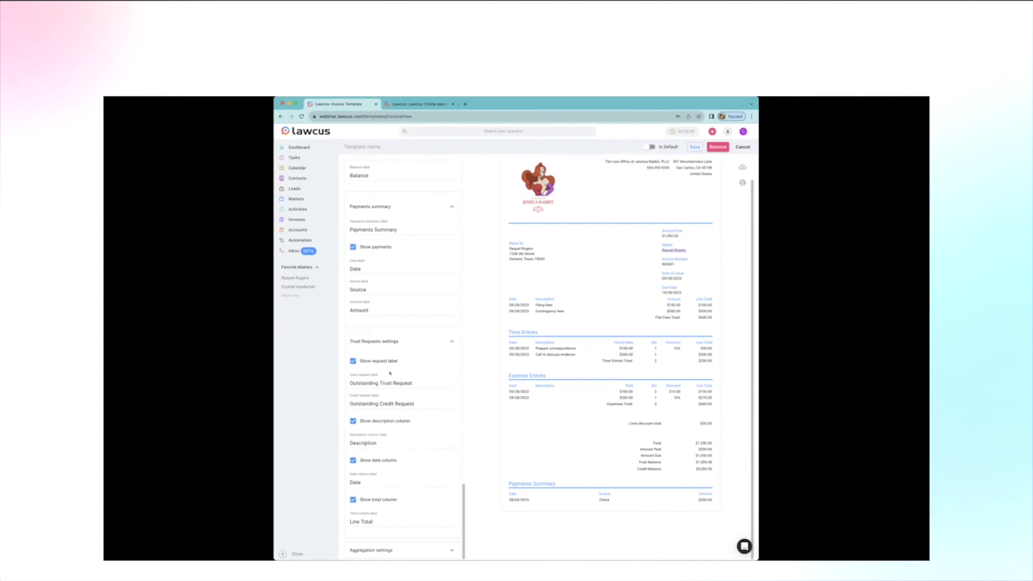
{"action": "left_click", "coordinate": [354, 361]}
{"action": "left_click", "coordinate": [352, 361]}
- Turn the template's default setting on and back off
{"action": "scroll", "coordinate": [409, 353], "scroll_direction": "up", "scroll_amount": 8}
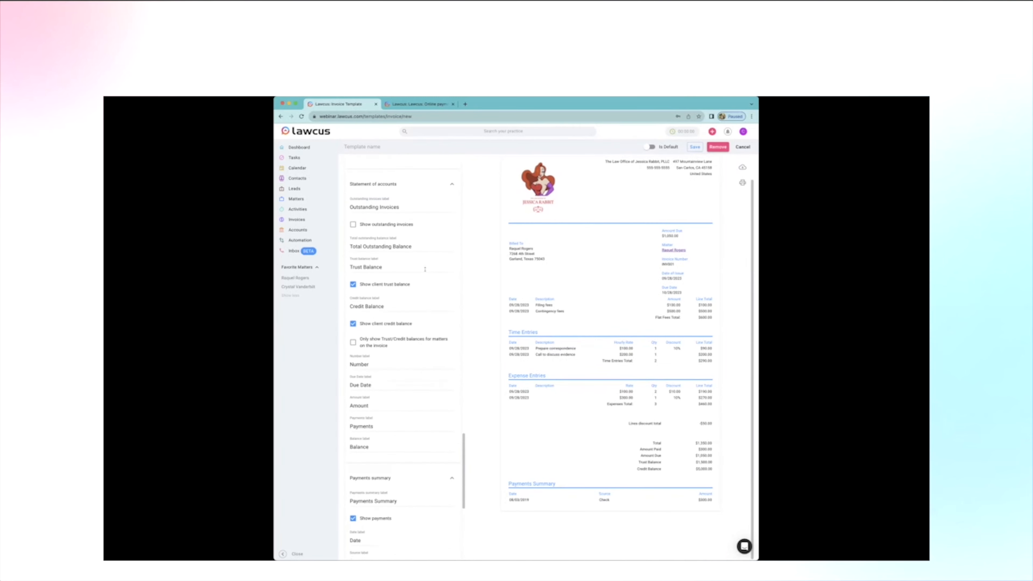
{"action": "scroll", "coordinate": [425, 269], "scroll_direction": "up", "scroll_amount": 3}
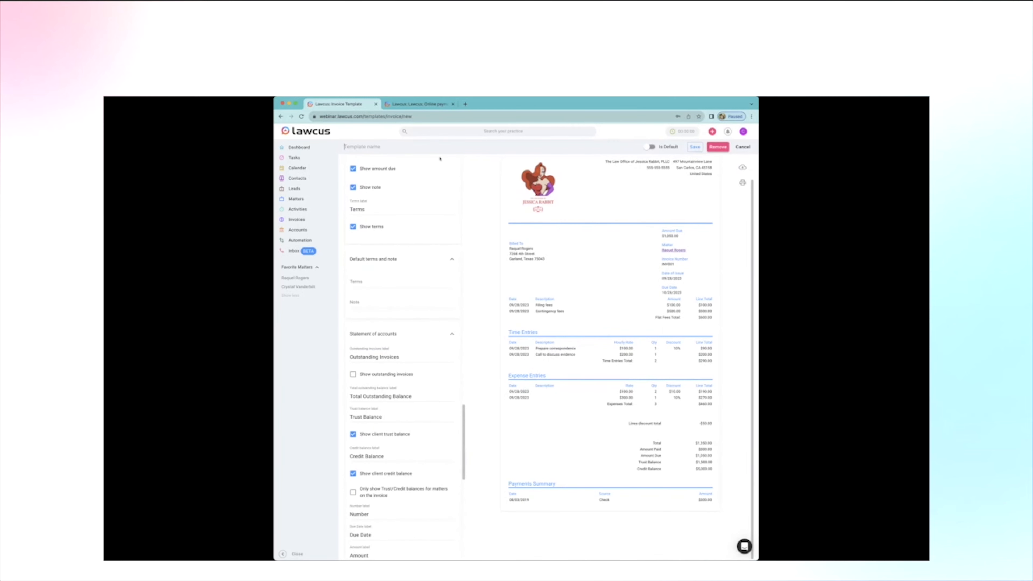
{"action": "left_click", "coordinate": [650, 147]}
{"action": "left_click", "coordinate": [651, 148]}
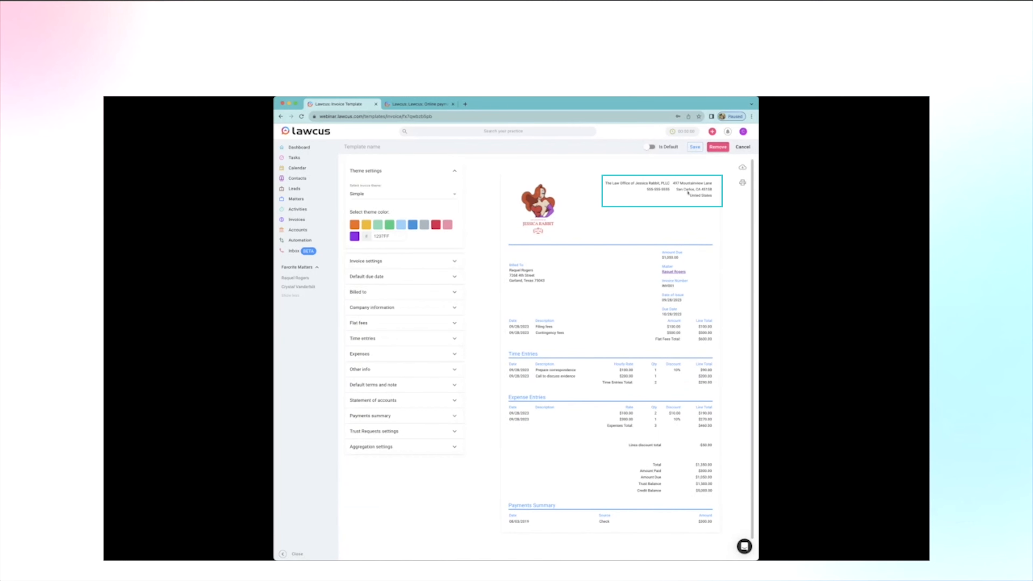
- Open the Company Info page in the firm settings to view the logo and address details used on invoices
{"action": "left_click", "coordinate": [743, 132]}
{"action": "left_click", "coordinate": [715, 149]}
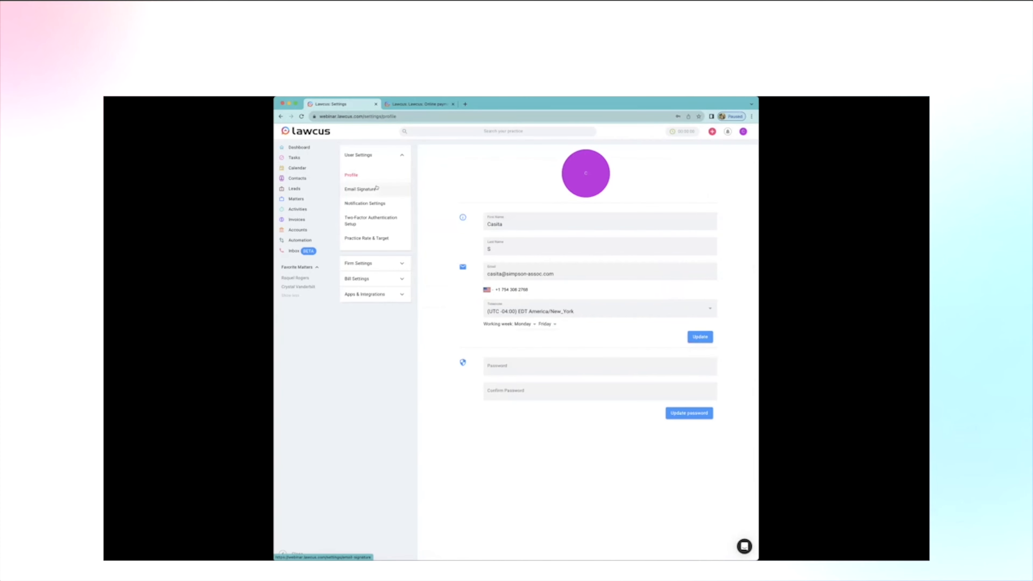
{"action": "left_click", "coordinate": [366, 264]}
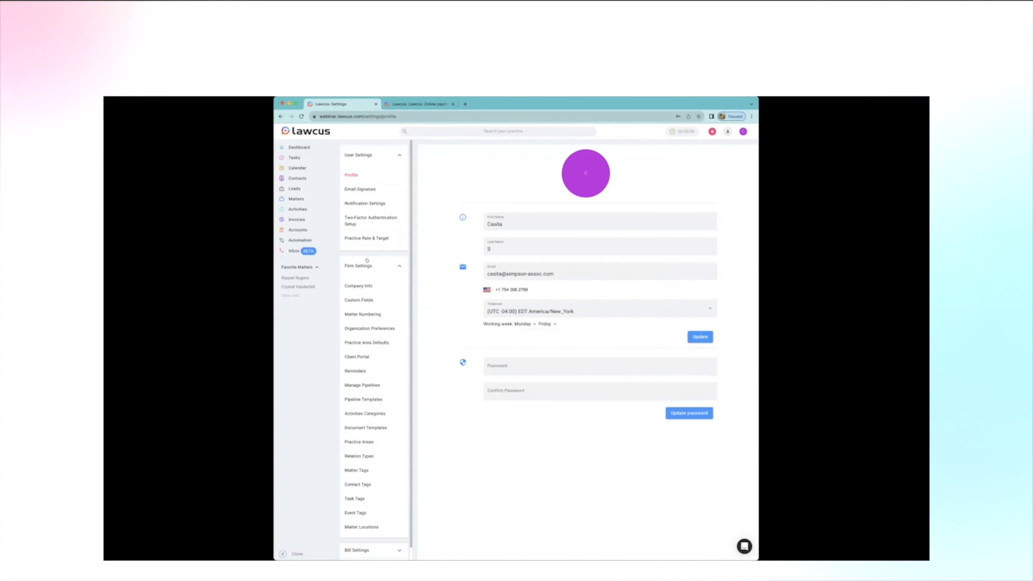
{"action": "left_click", "coordinate": [360, 286]}
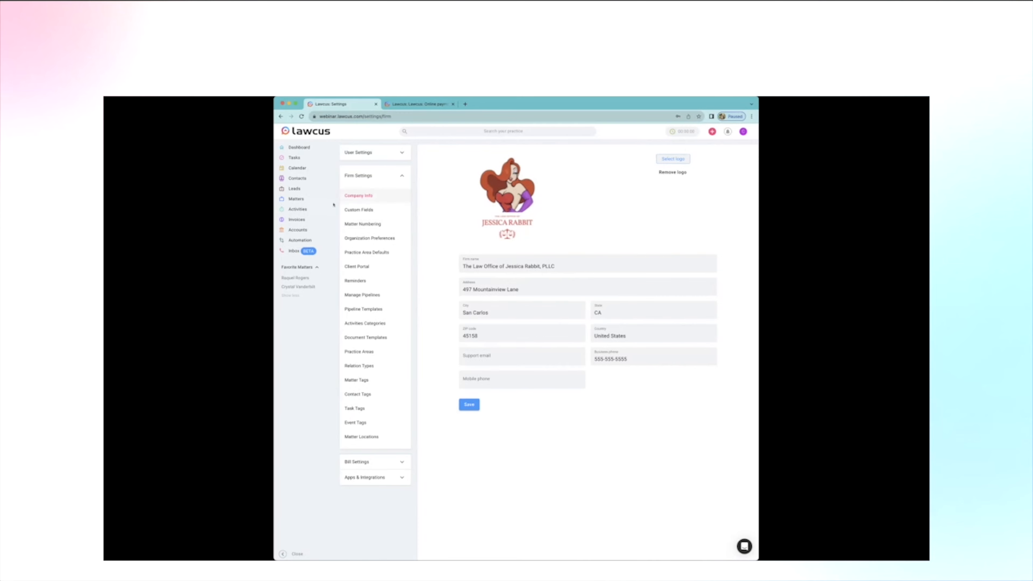
- Open the second matter in the Case Assessment stage and view its invoices
{"action": "left_click", "coordinate": [325, 200]}
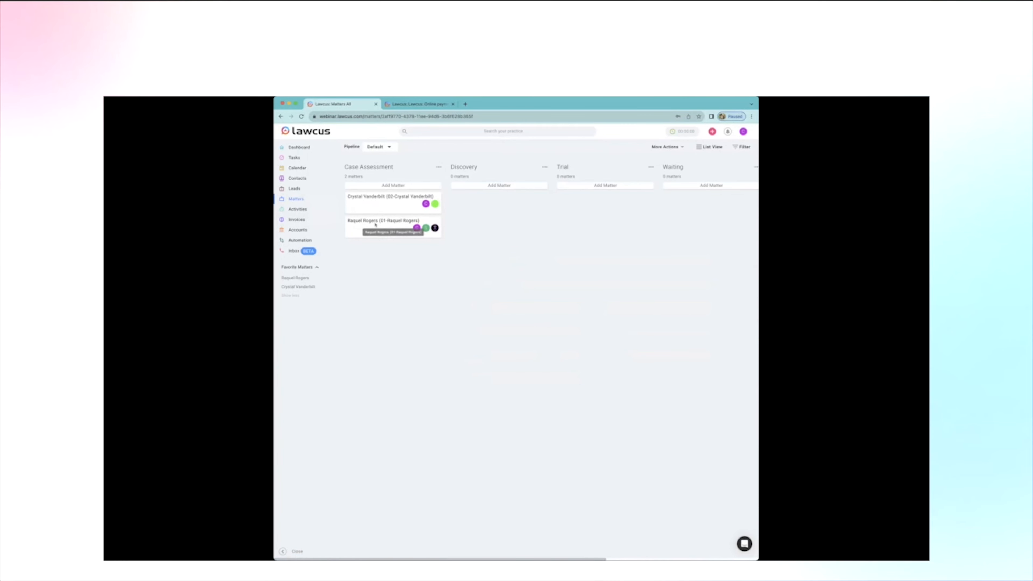
{"action": "left_click", "coordinate": [365, 224]}
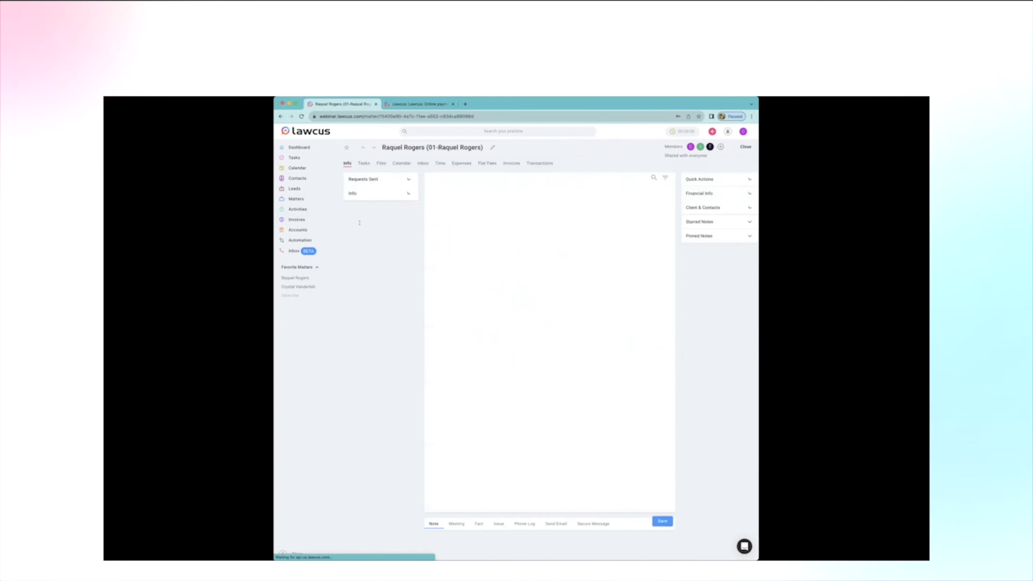
{"action": "left_click", "coordinate": [505, 163]}
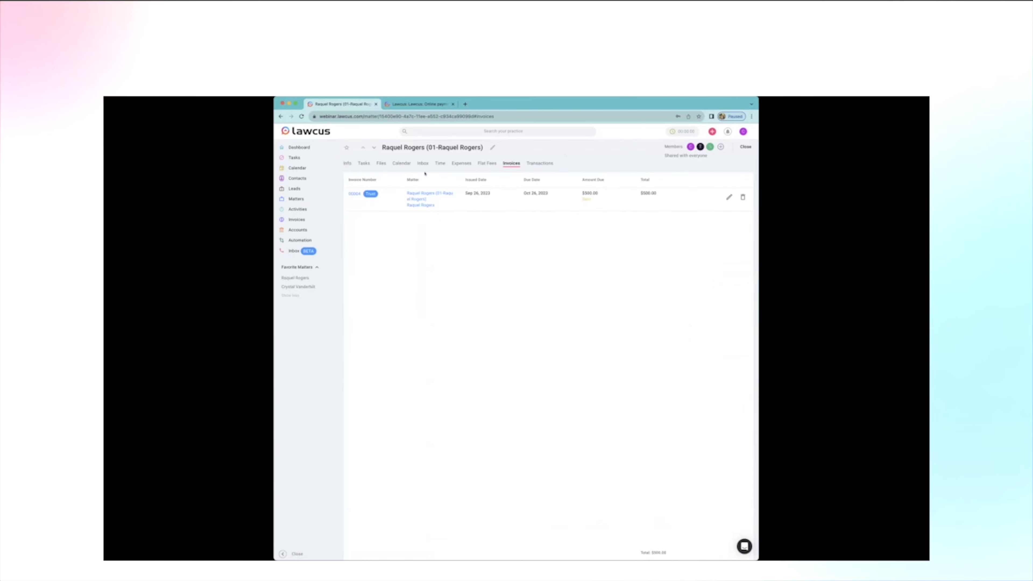
- Start a new invoice from the overall invoices list and assign it to the first matter offered
{"action": "left_click", "coordinate": [295, 220]}
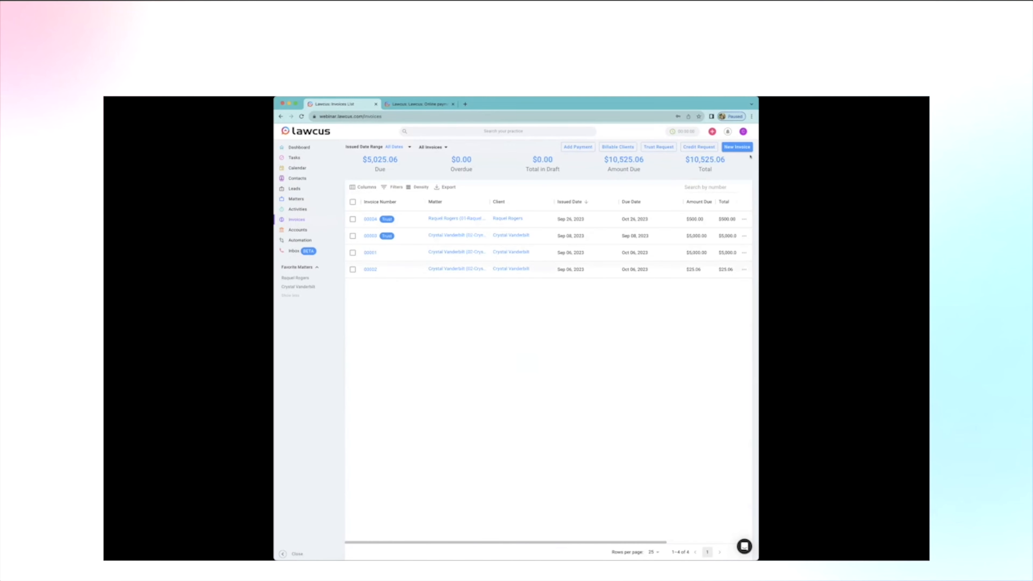
{"action": "left_click", "coordinate": [738, 148]}
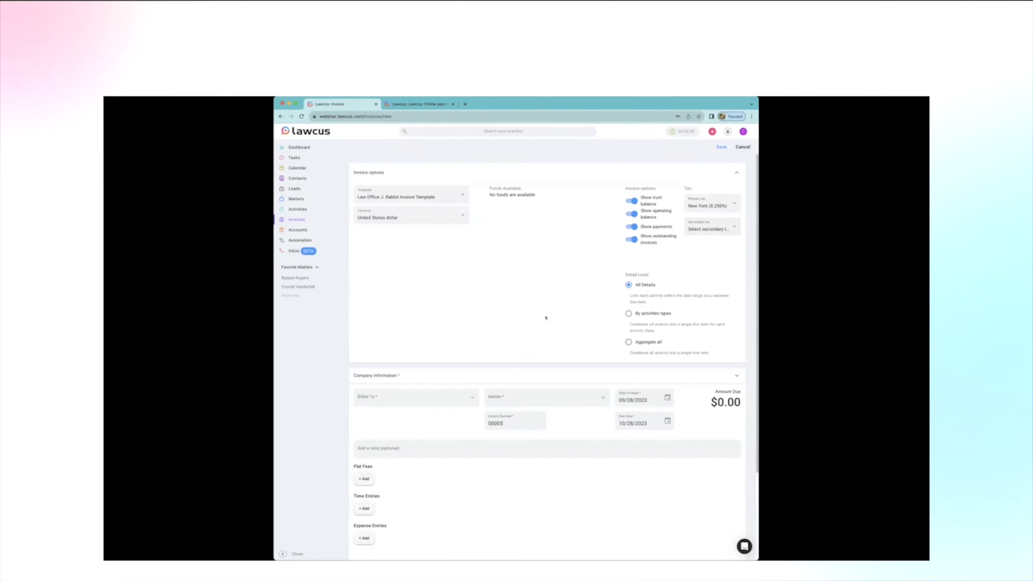
{"action": "scroll", "coordinate": [546, 318], "scroll_direction": "down", "scroll_amount": 3}
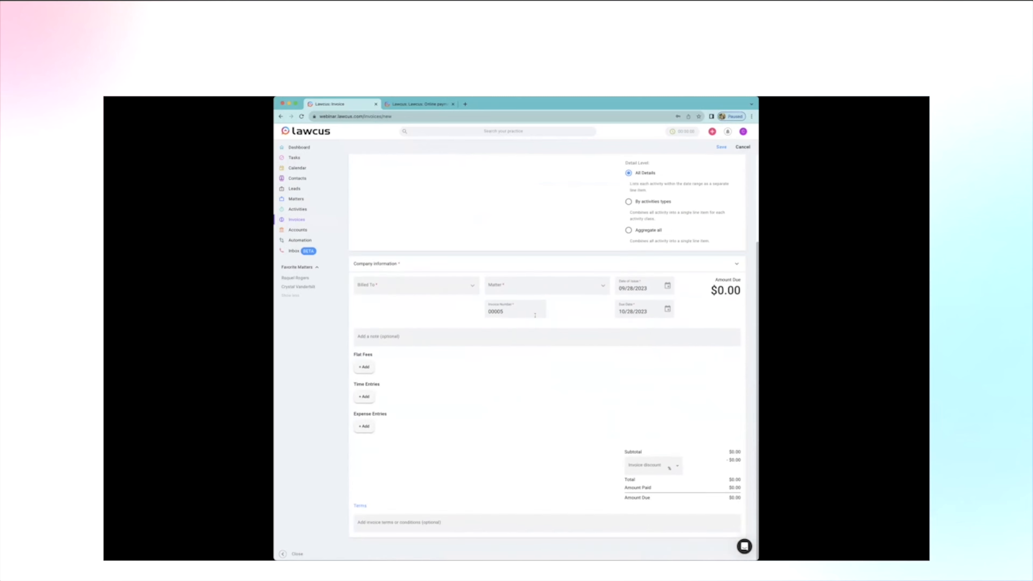
{"action": "left_click", "coordinate": [517, 285]}
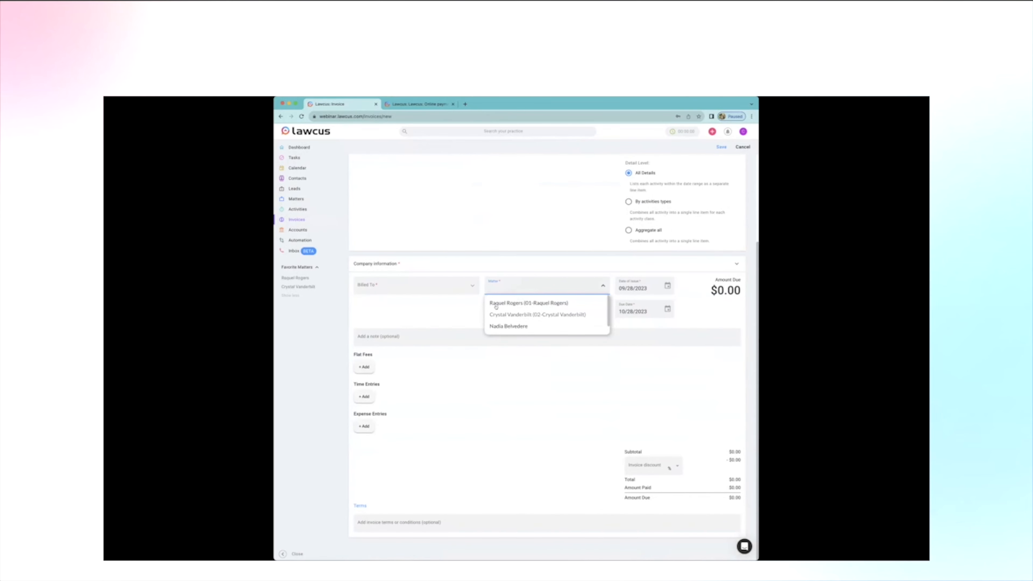
{"action": "left_click", "coordinate": [511, 303]}
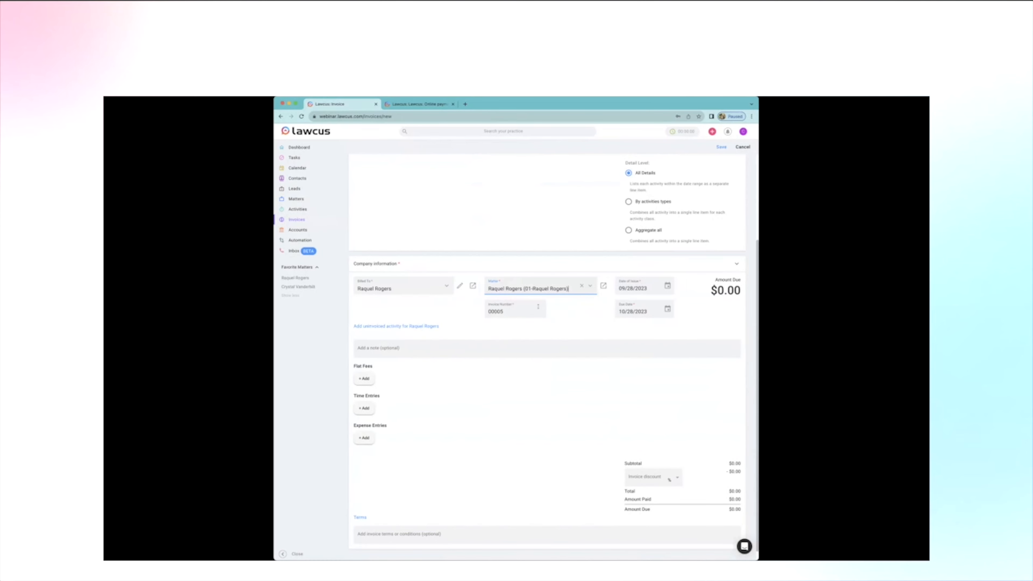
{"action": "left_click", "coordinate": [388, 327]}
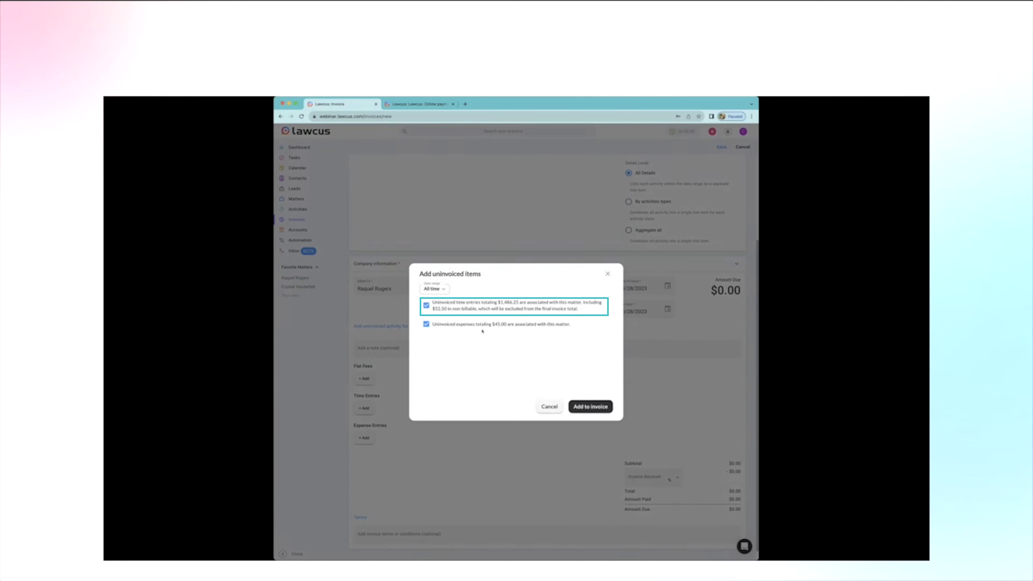
{"action": "left_click", "coordinate": [433, 290]}
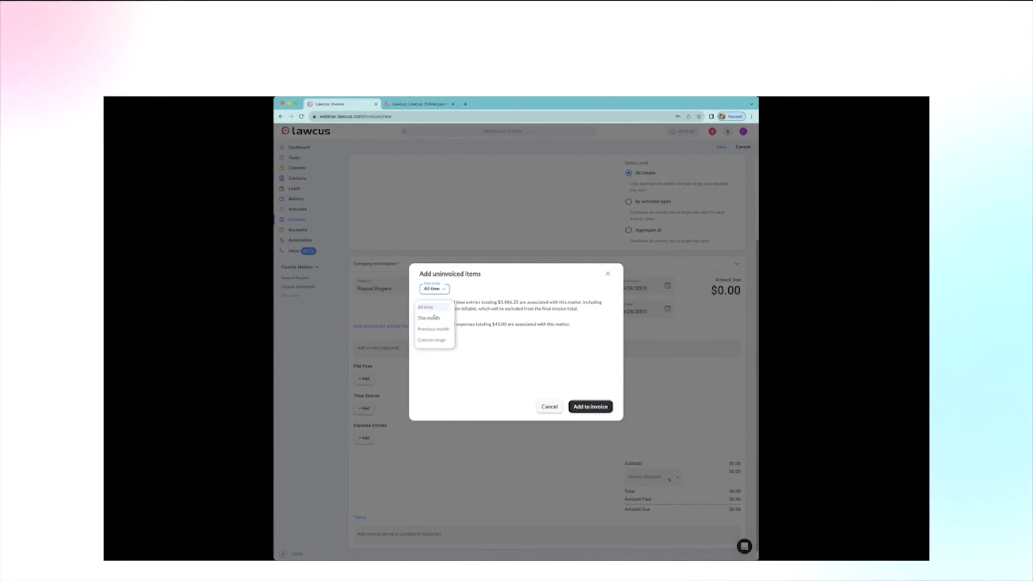
{"action": "left_click", "coordinate": [433, 340]}
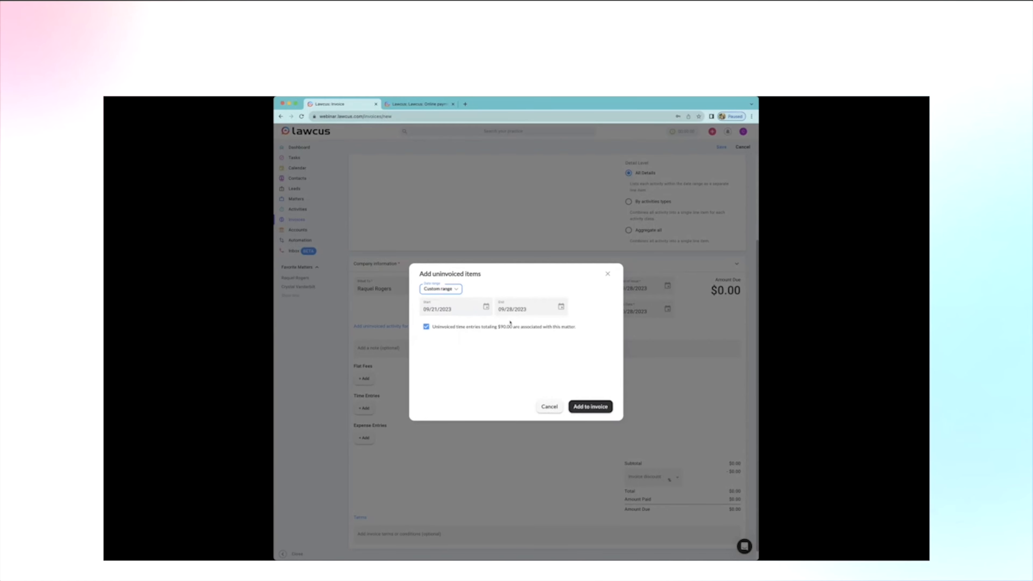
{"action": "left_click", "coordinate": [549, 407]}
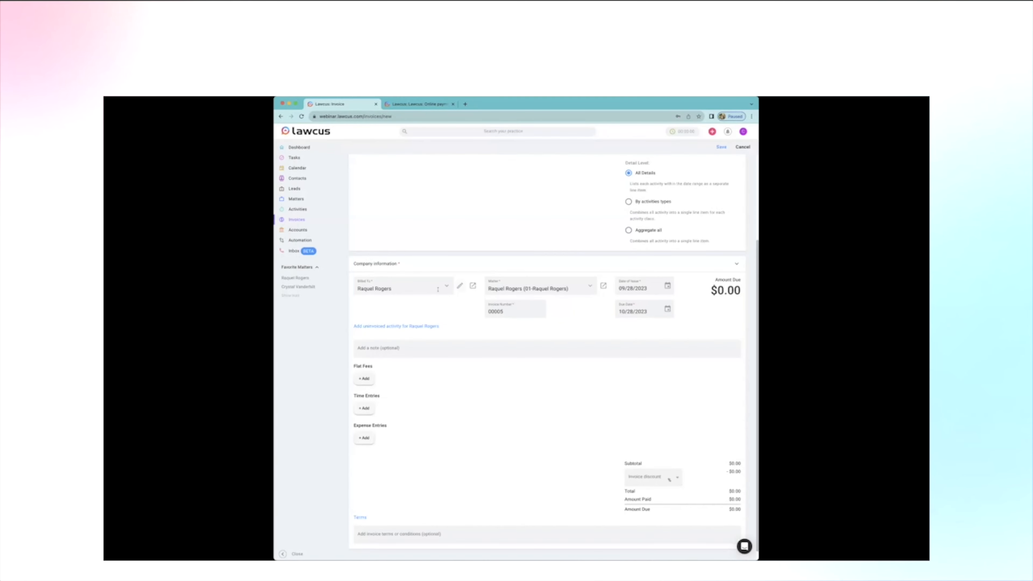
- Add the matter's uninvoiced time entries and expenses to the invoice with the date range All time
{"action": "left_click", "coordinate": [403, 327]}
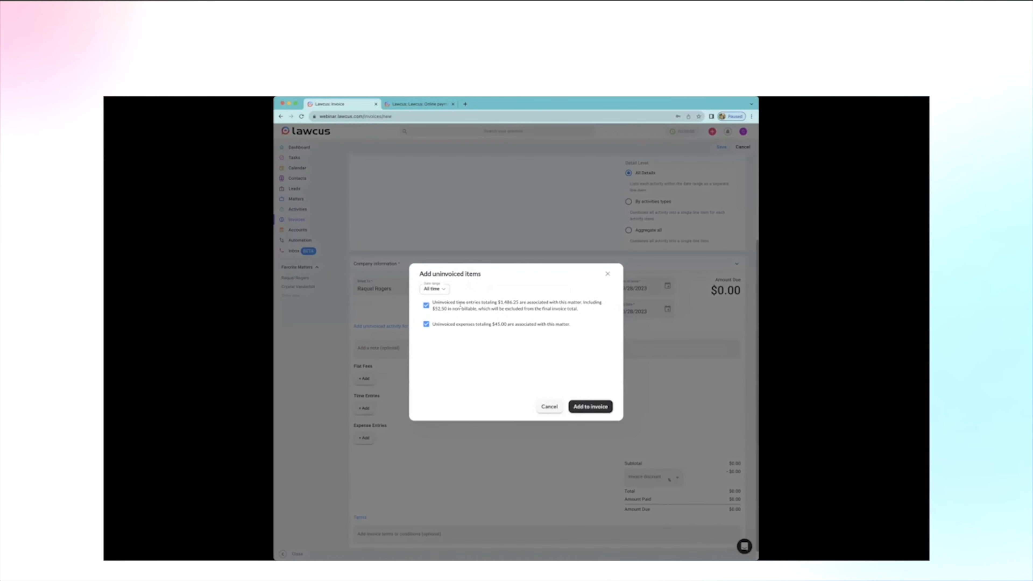
{"action": "left_click", "coordinate": [589, 406]}
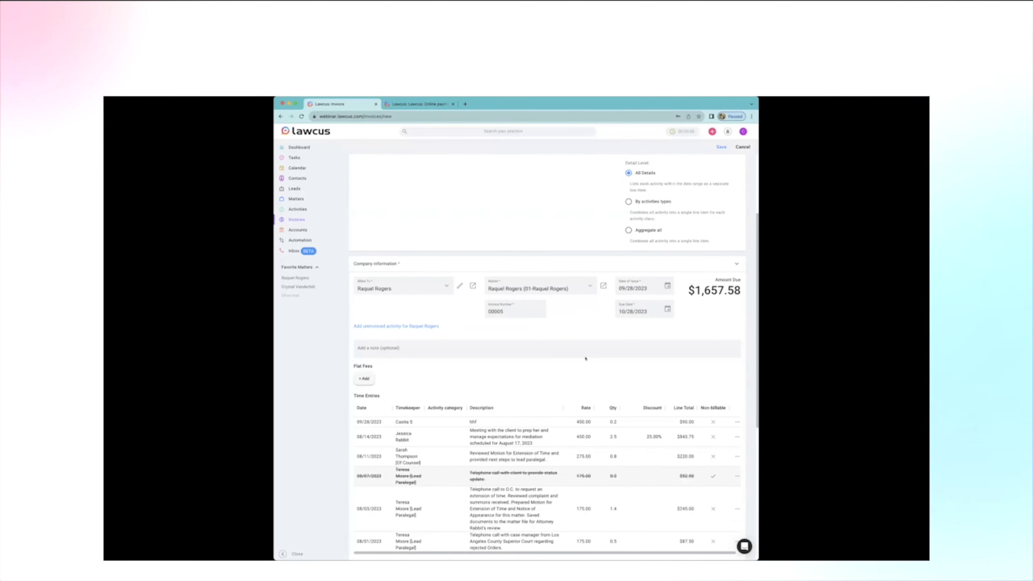
- Toggle the Funds Available option that pays the invoice from the matter's trust balance
{"action": "scroll", "coordinate": [585, 358], "scroll_direction": "up", "scroll_amount": 3}
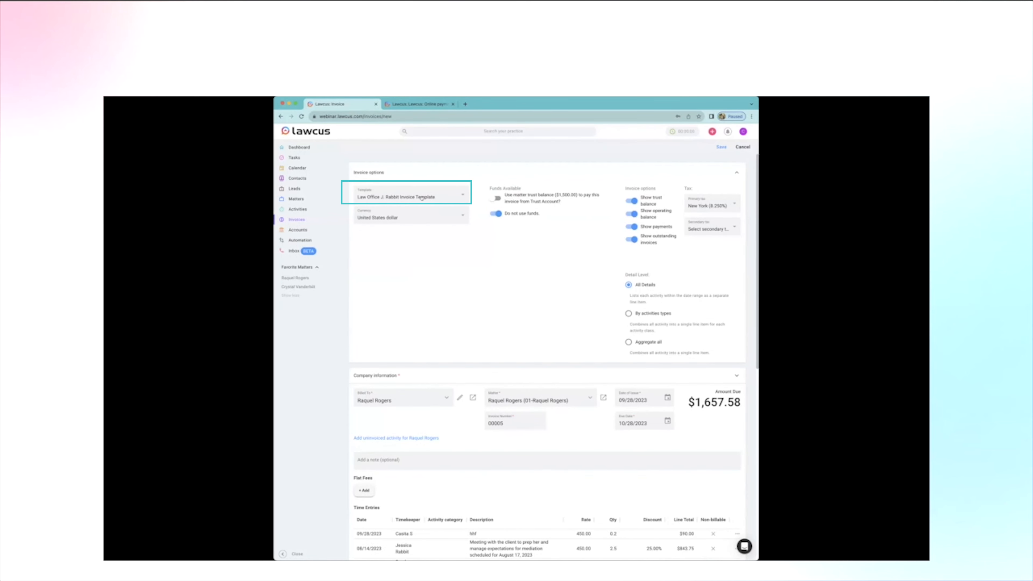
{"action": "left_click", "coordinate": [491, 198]}
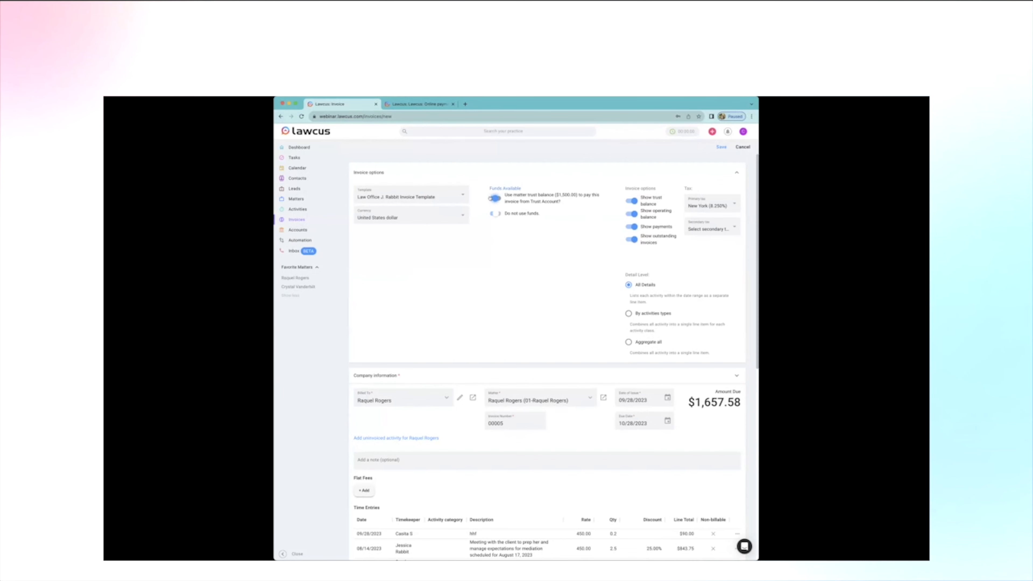
{"action": "left_click", "coordinate": [503, 203]}
{"action": "left_click", "coordinate": [496, 199]}
- Leave the invoice draft and open the Tax Settings page within the bill settings
{"action": "left_click", "coordinate": [742, 132]}
{"action": "left_click", "coordinate": [709, 147]}
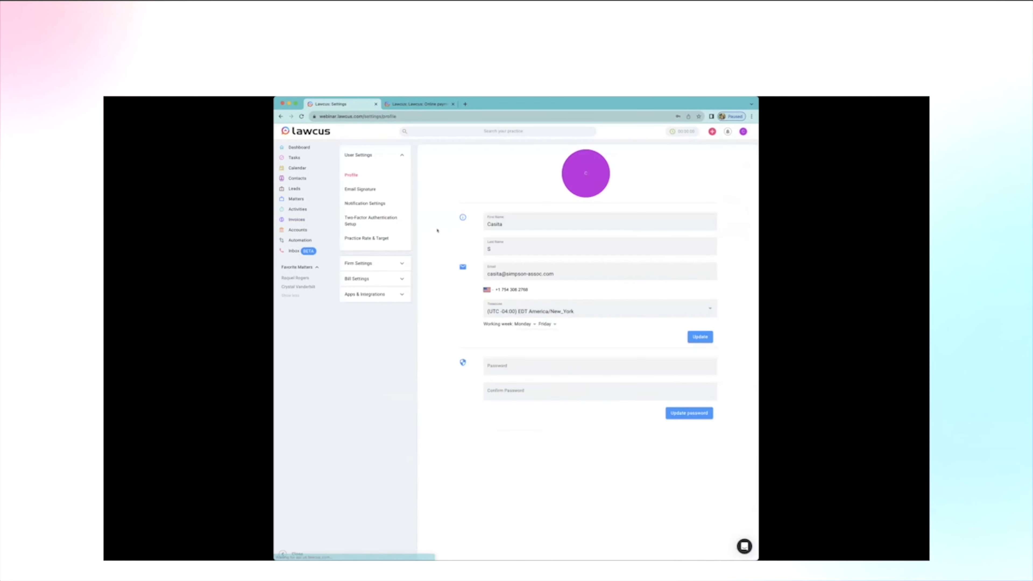
{"action": "left_click", "coordinate": [372, 281]}
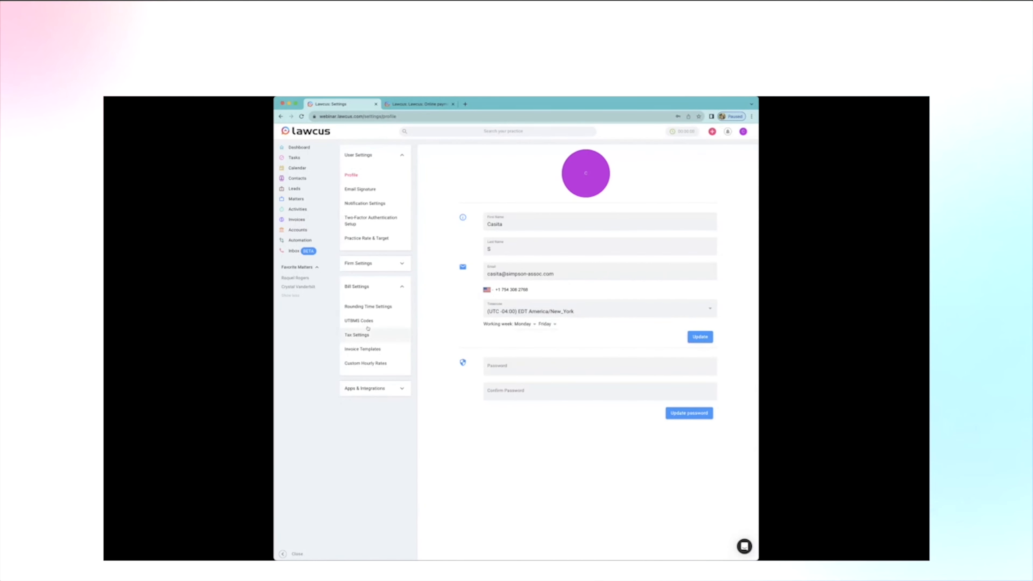
{"action": "left_click", "coordinate": [366, 335]}
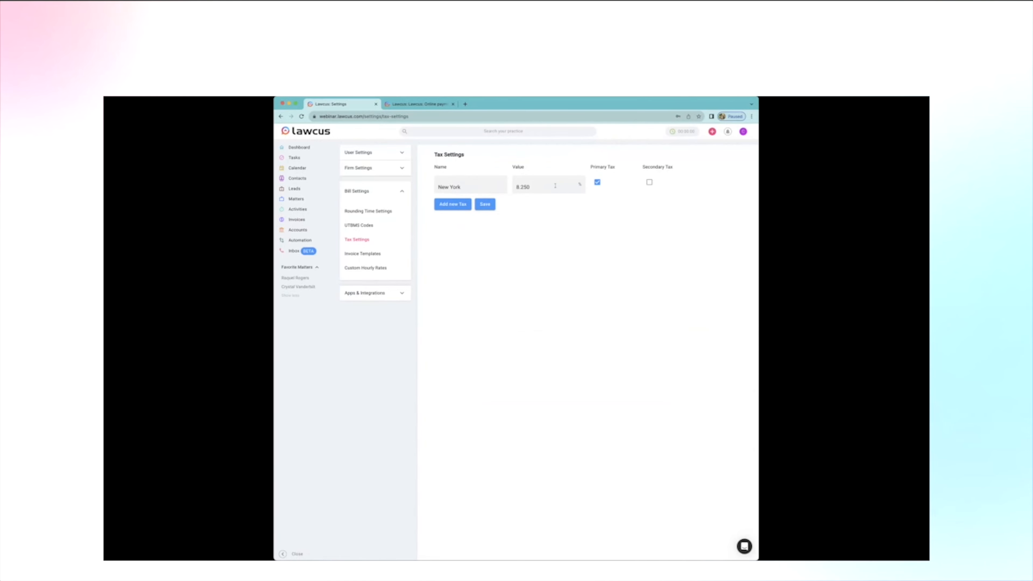
- Add a new tax entry below the New York tax and name it Florida
{"action": "left_click", "coordinate": [446, 204]}
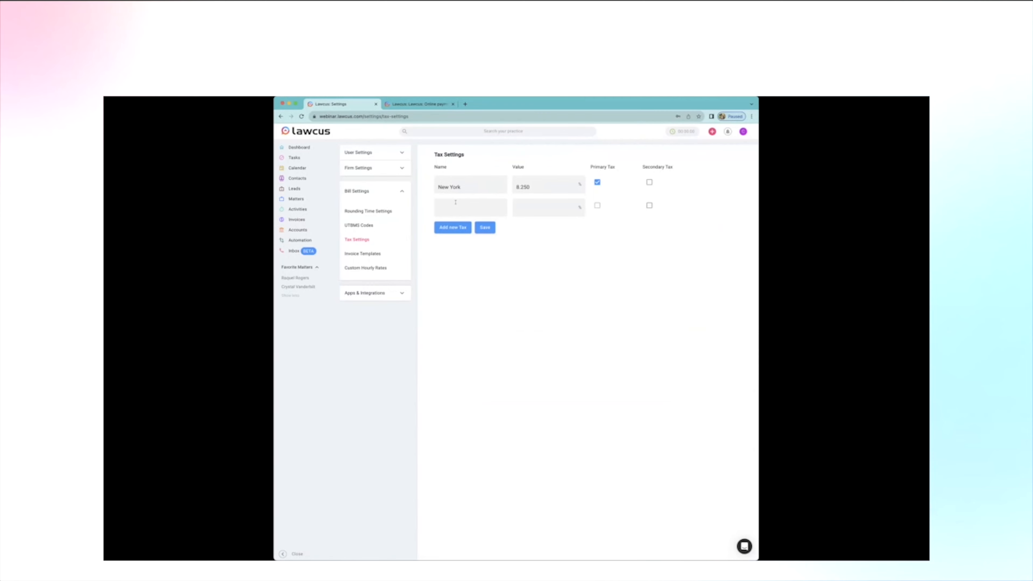
{"action": "left_click", "coordinate": [455, 203]}
{"action": "type", "text": "Flordo"}
{"action": "key", "text": "BackSpace"}
{"action": "key", "text": "BackSpace"}
{"action": "type", "text": "ida"}
{"action": "key", "text": "Tab"}
- Change the primary tax markings of the New York and Florida entries and save the tax settings
{"action": "left_click", "coordinate": [597, 182]}
{"action": "left_click", "coordinate": [597, 205]}
{"action": "left_click", "coordinate": [597, 182]}
{"action": "left_click", "coordinate": [483, 227]}
- Open the most recent trust request from the invoices list in edit mode, review its options and preview, and save it without changes
{"action": "left_click", "coordinate": [296, 220]}
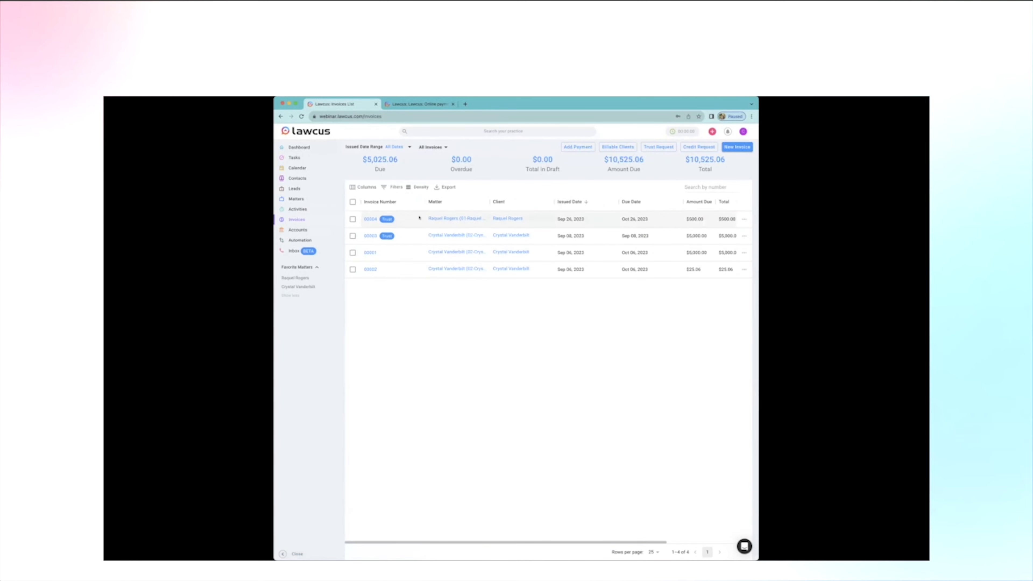
{"action": "left_click", "coordinate": [368, 220]}
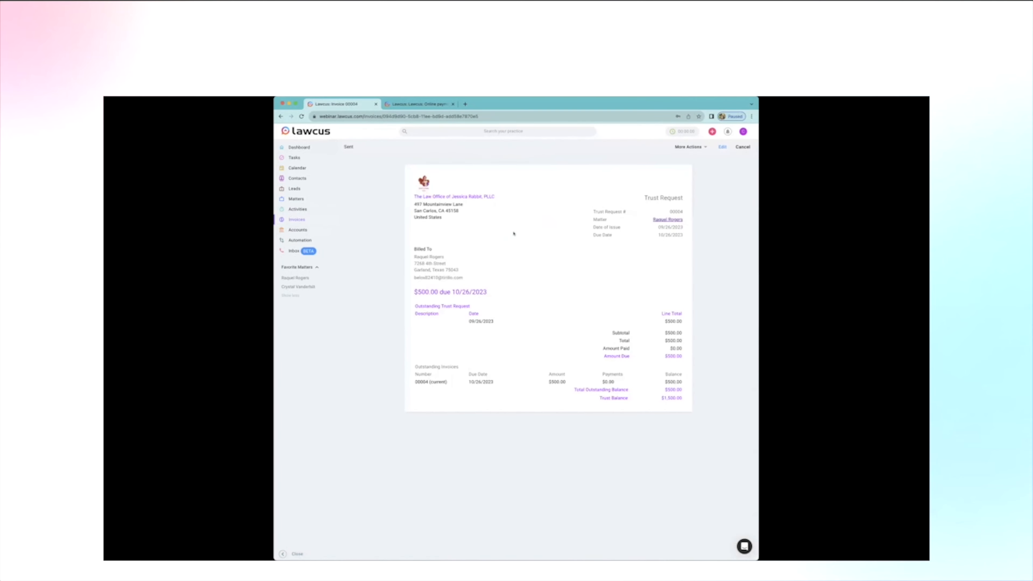
{"action": "left_click", "coordinate": [722, 147]}
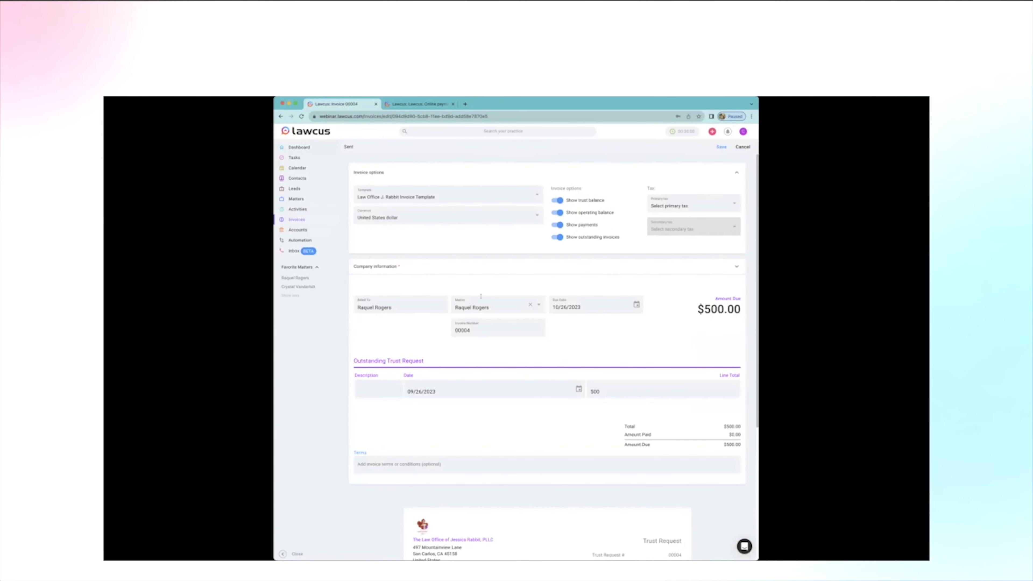
{"action": "scroll", "coordinate": [481, 296], "scroll_direction": "down", "scroll_amount": 4}
{"action": "scroll", "coordinate": [481, 296], "scroll_direction": "up", "scroll_amount": 4}
{"action": "left_click", "coordinate": [721, 147]}
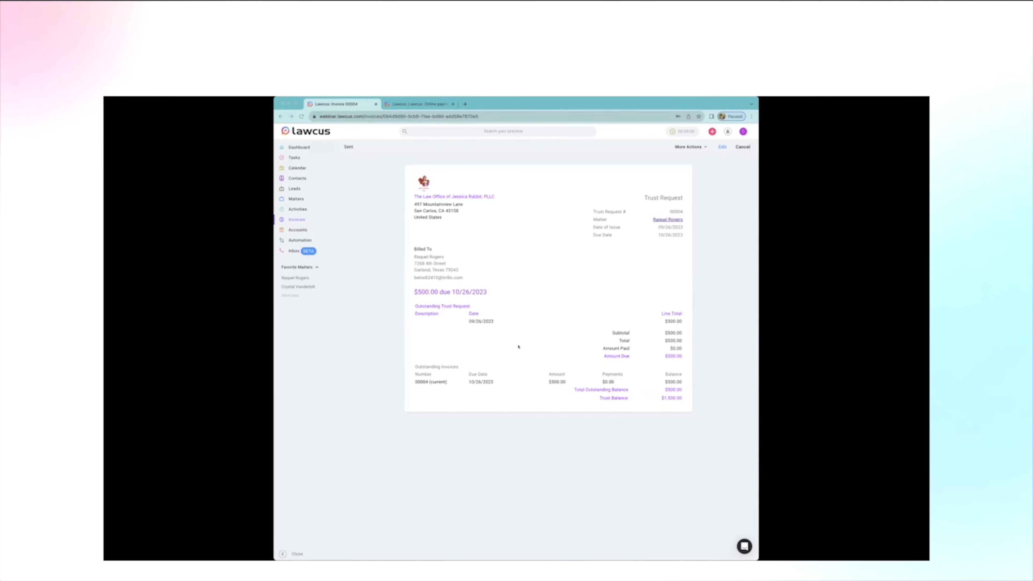
{"action": "left_click", "coordinate": [586, 351]}
- Create a trust request for 500 from the invoices list, assigned to the second client offered and that client's matter
{"action": "left_click", "coordinate": [294, 220]}
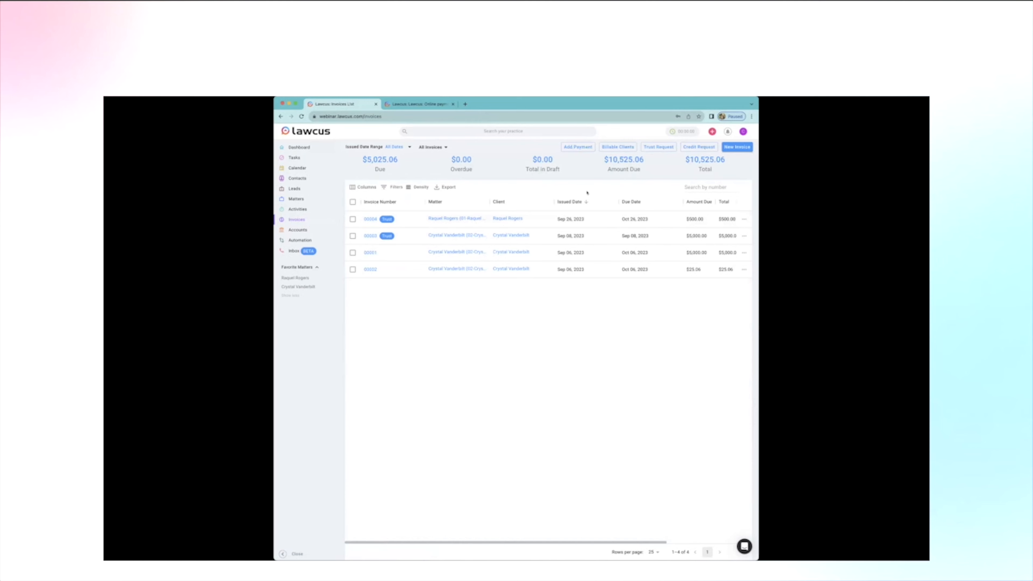
{"action": "left_click", "coordinate": [659, 148]}
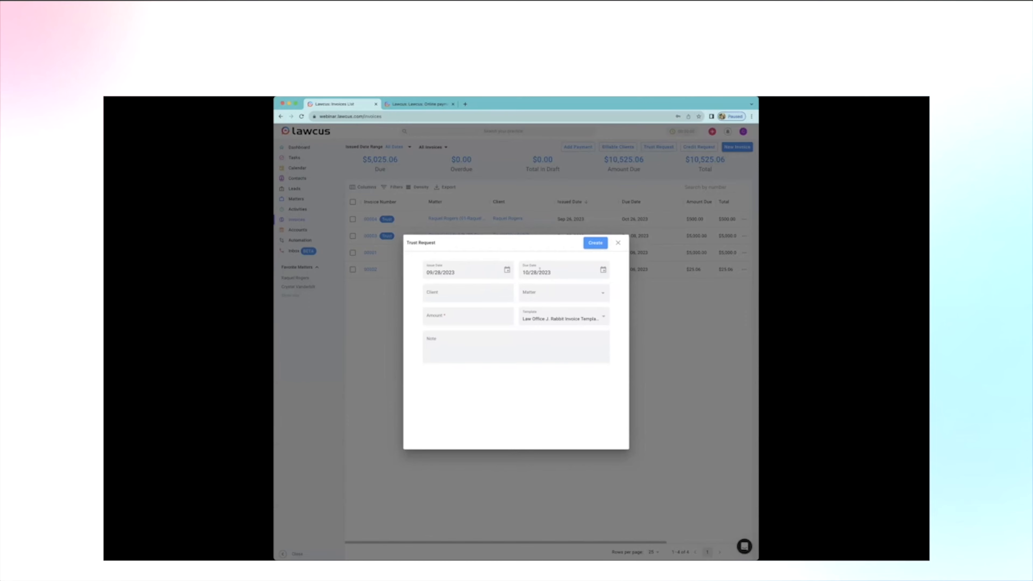
{"action": "left_click", "coordinate": [467, 290]}
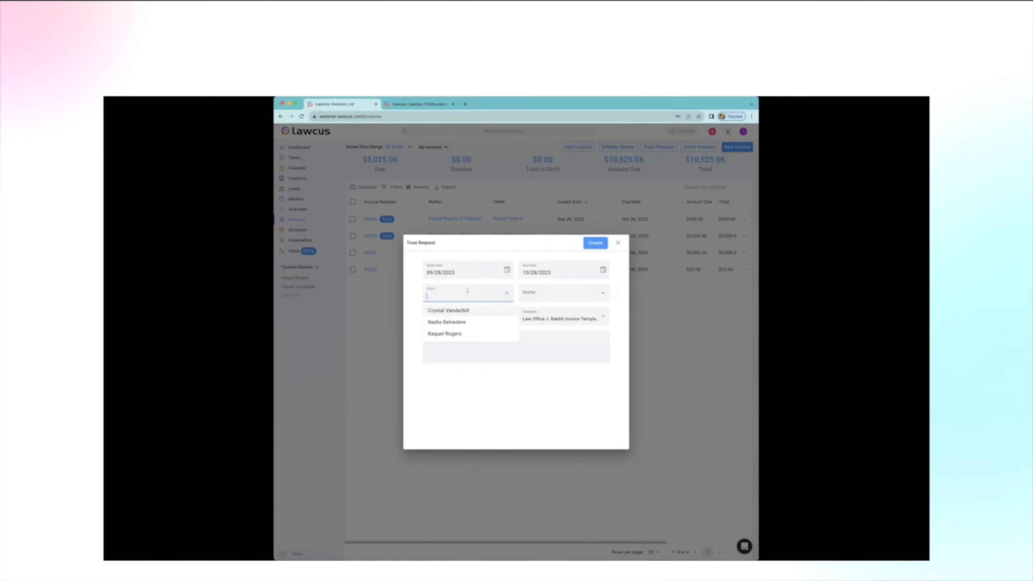
{"action": "left_click", "coordinate": [454, 322]}
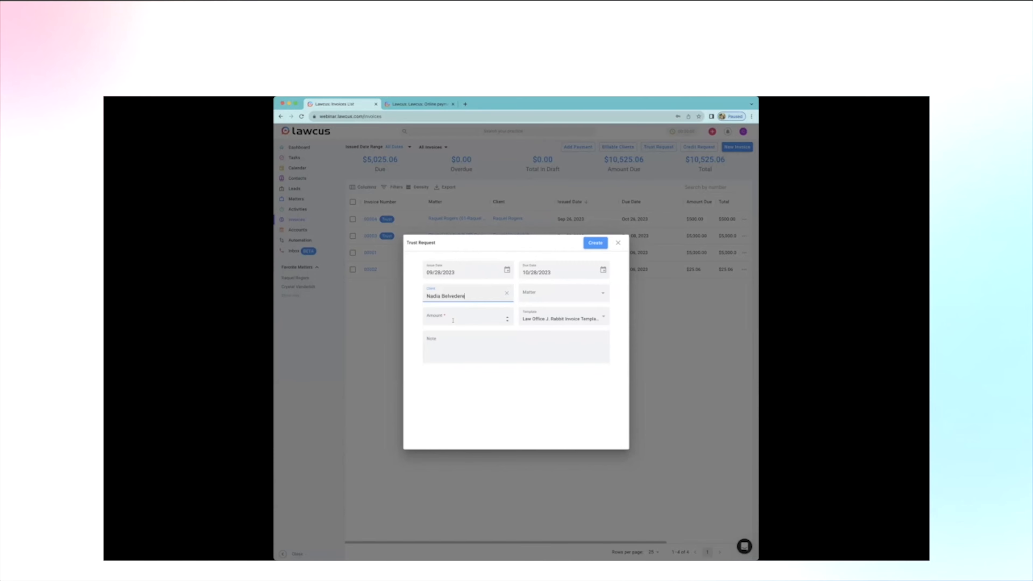
{"action": "left_click", "coordinate": [541, 299]}
{"action": "left_click", "coordinate": [535, 341]}
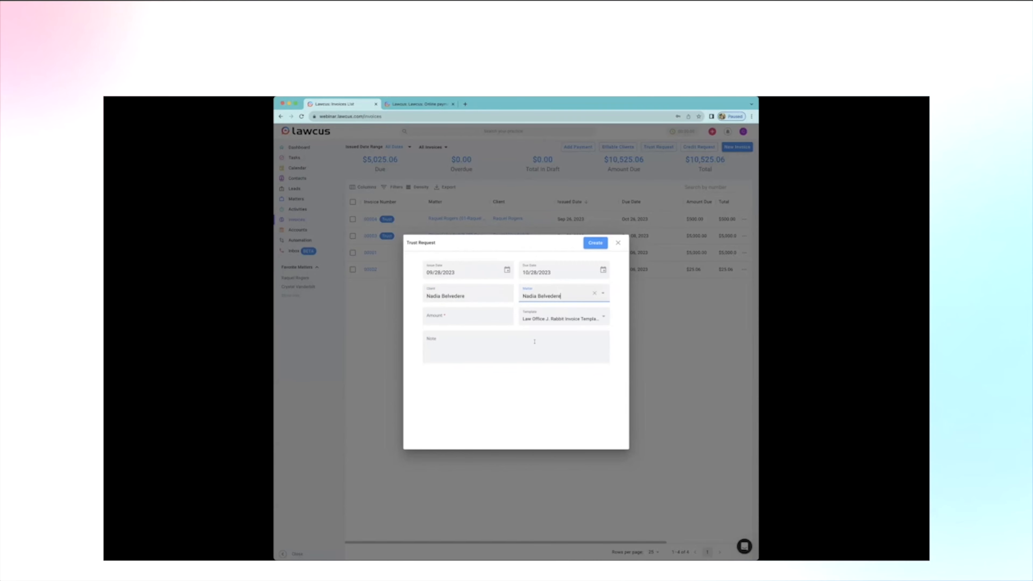
{"action": "left_click", "coordinate": [462, 315]}
{"action": "type", "text": "500"}
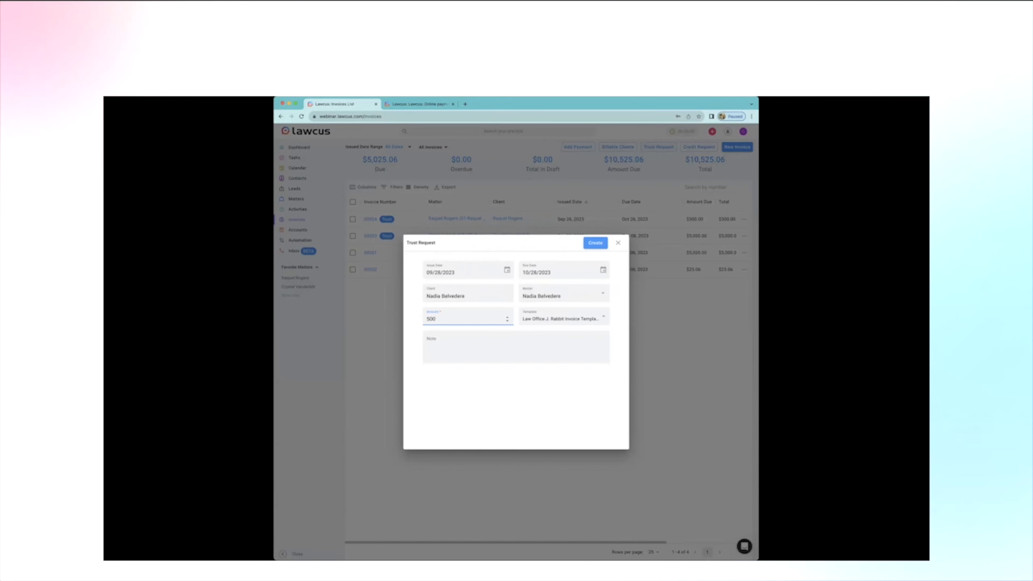
{"action": "left_click", "coordinate": [454, 343]}
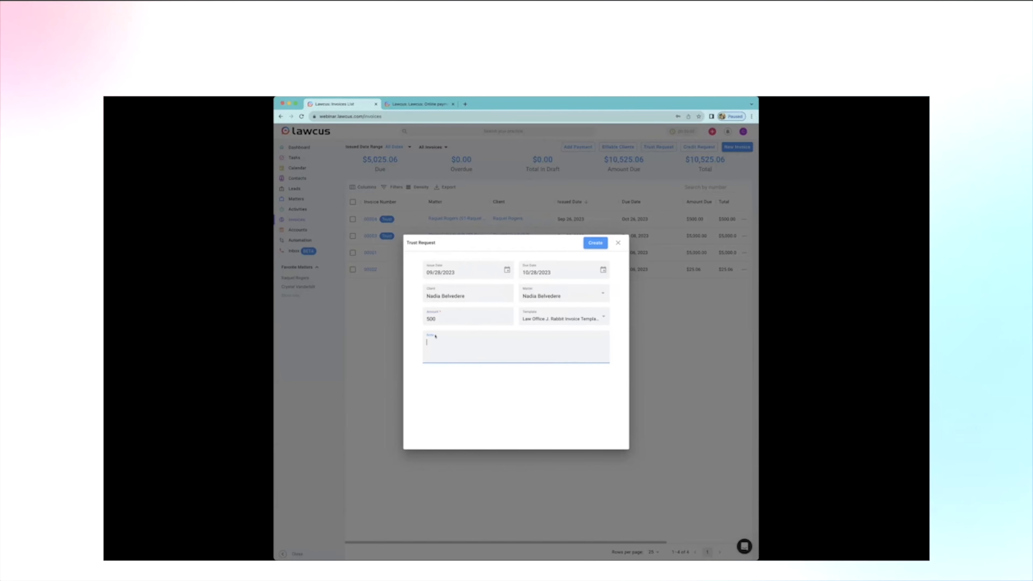
{"action": "left_click", "coordinate": [604, 241]}
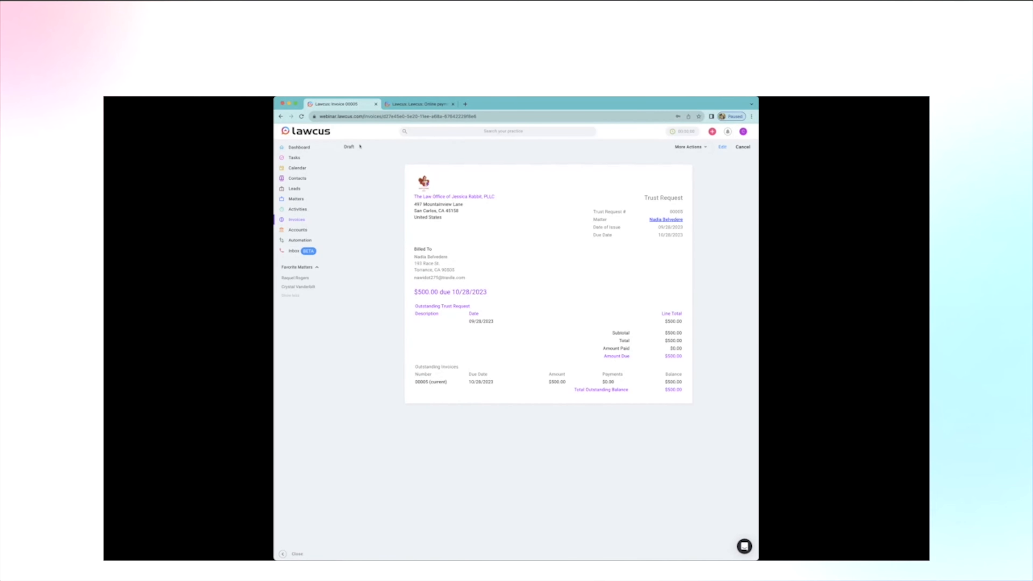
- Send the new trust request to the client by email with the prefilled subject and message, without an email template
{"action": "left_click", "coordinate": [695, 147]}
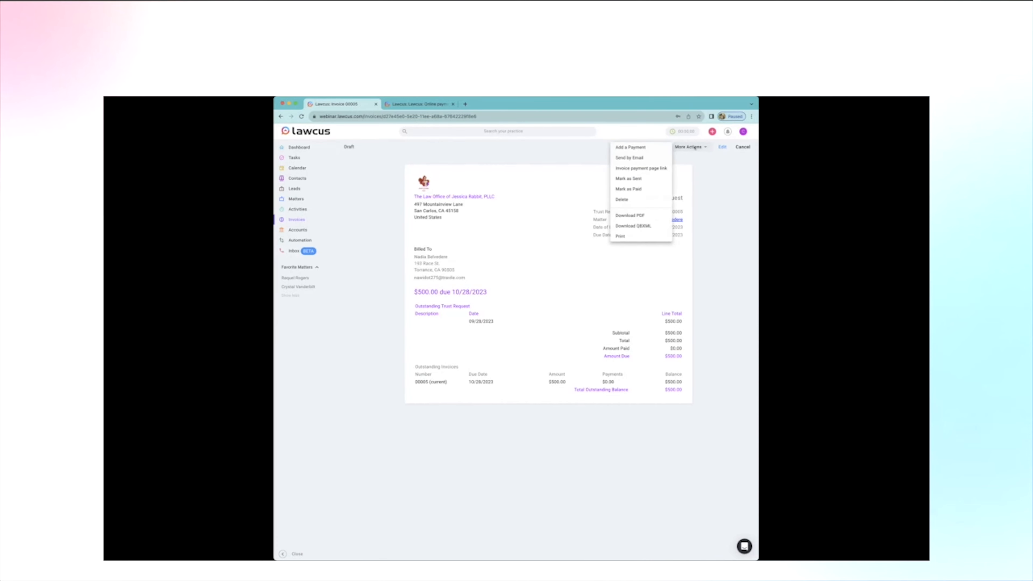
{"action": "left_click", "coordinate": [634, 158]}
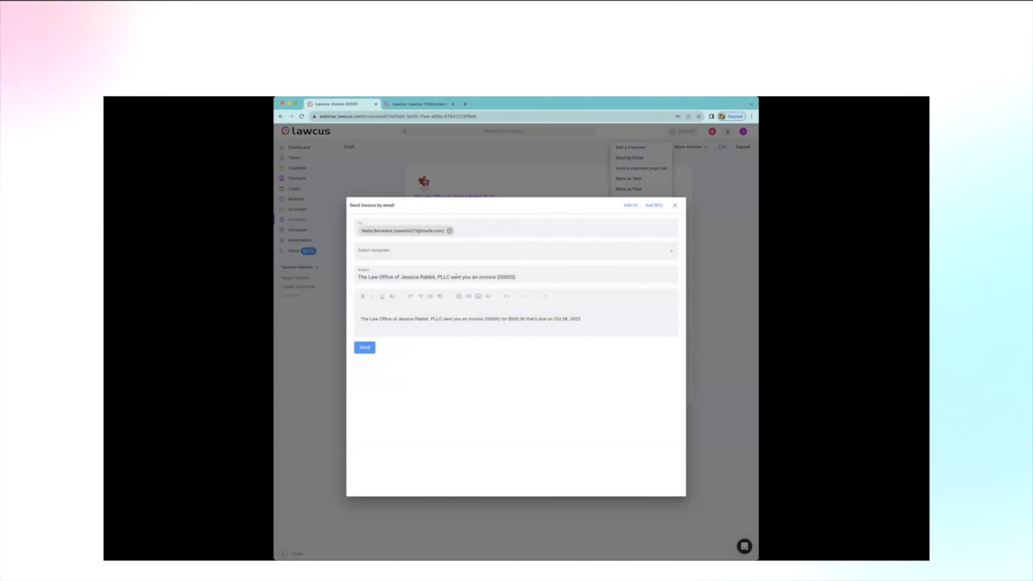
{"action": "left_click", "coordinate": [394, 249]}
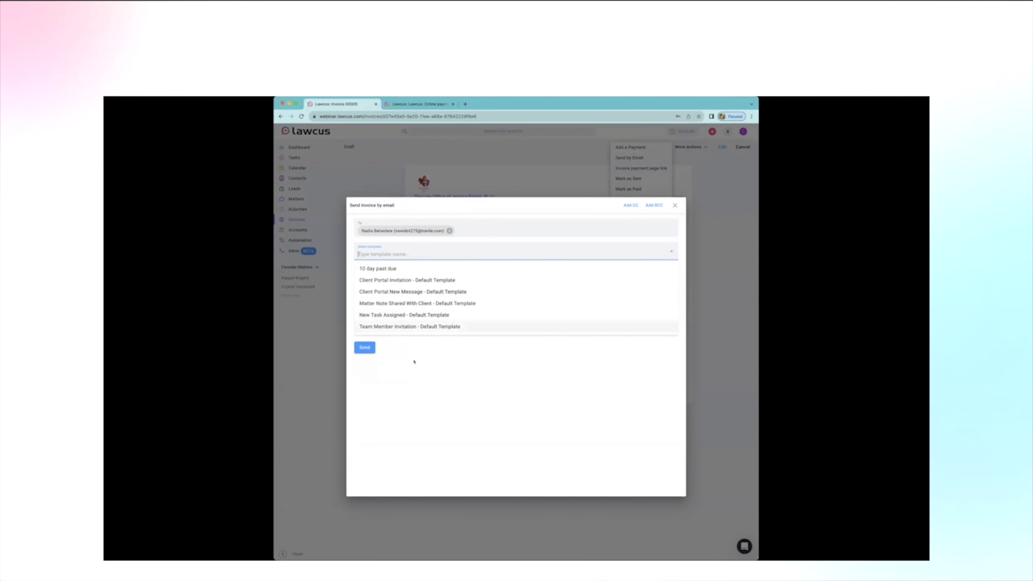
{"action": "left_click", "coordinate": [410, 374]}
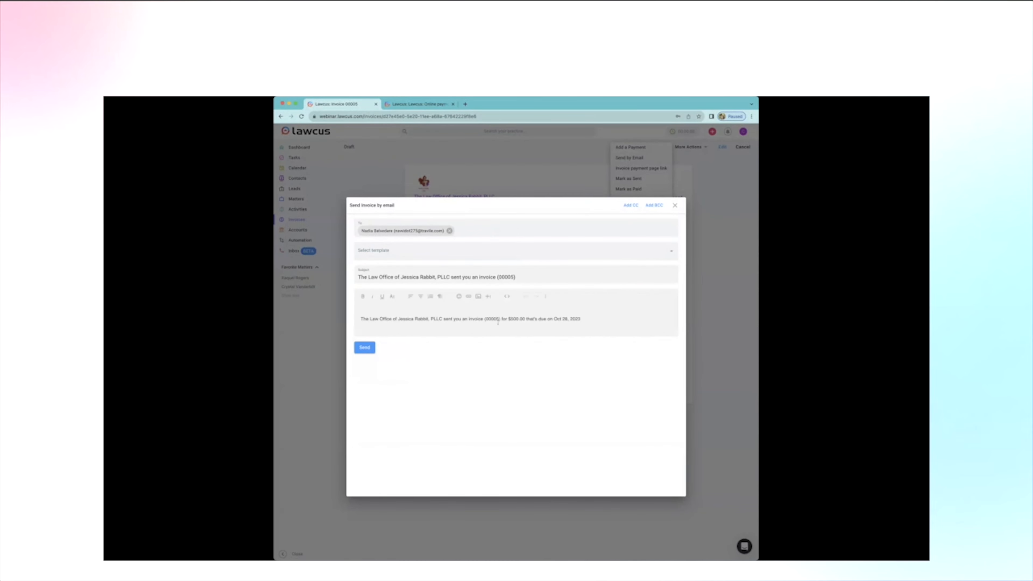
{"action": "left_click", "coordinate": [365, 348]}
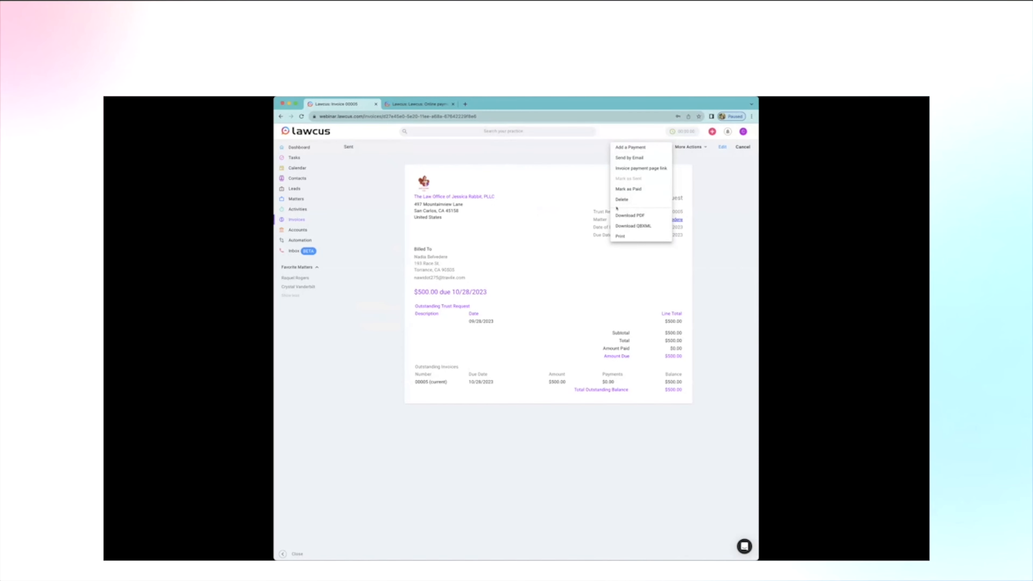
{"action": "left_click", "coordinate": [735, 177]}
- Open the second trust request in the invoices list and check which additional actions it offers, including Mark as Sent
{"action": "left_click", "coordinate": [300, 220]}
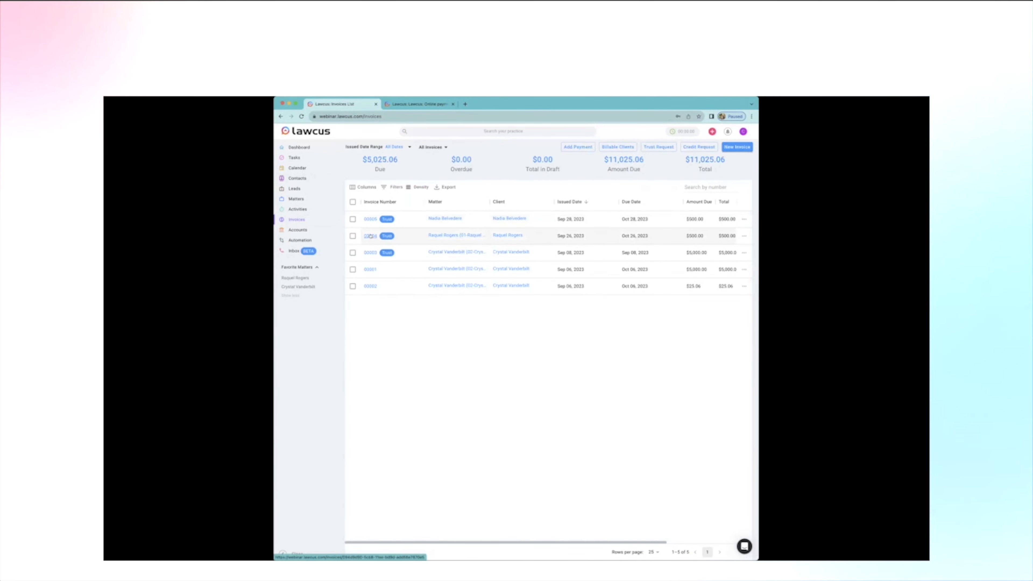
{"action": "left_click", "coordinate": [370, 236]}
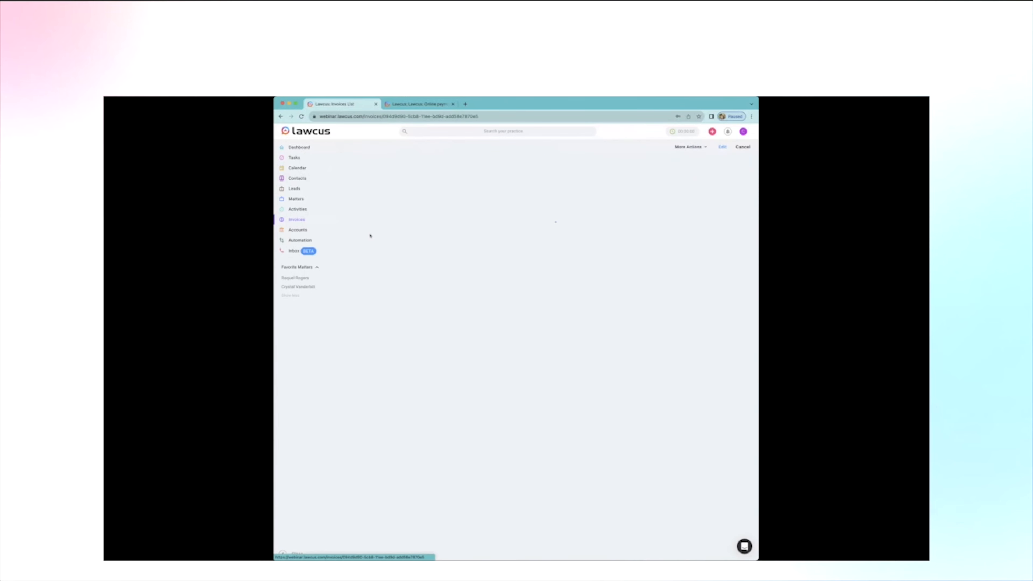
{"action": "left_click", "coordinate": [699, 147]}
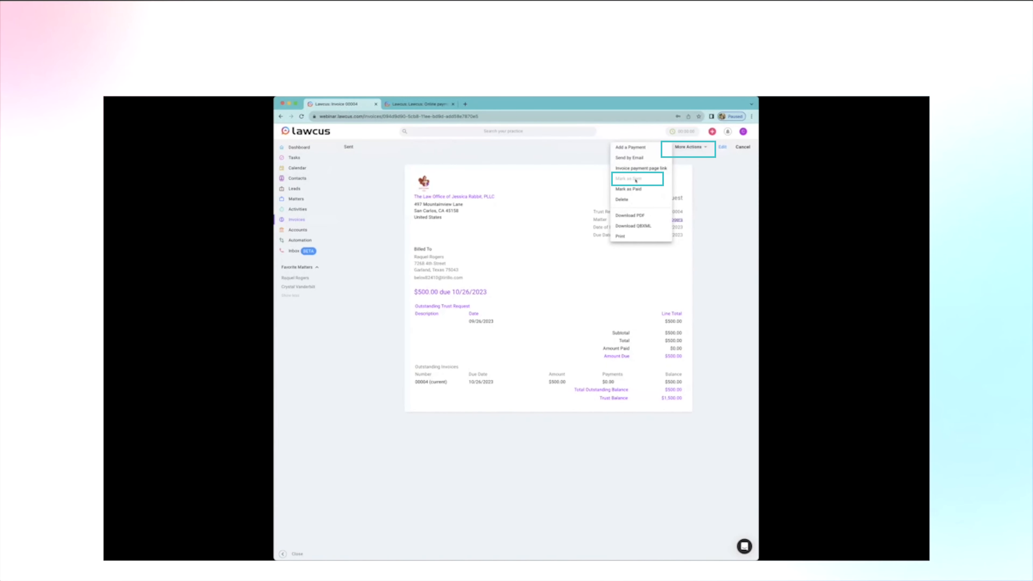
{"action": "left_click", "coordinate": [381, 156]}
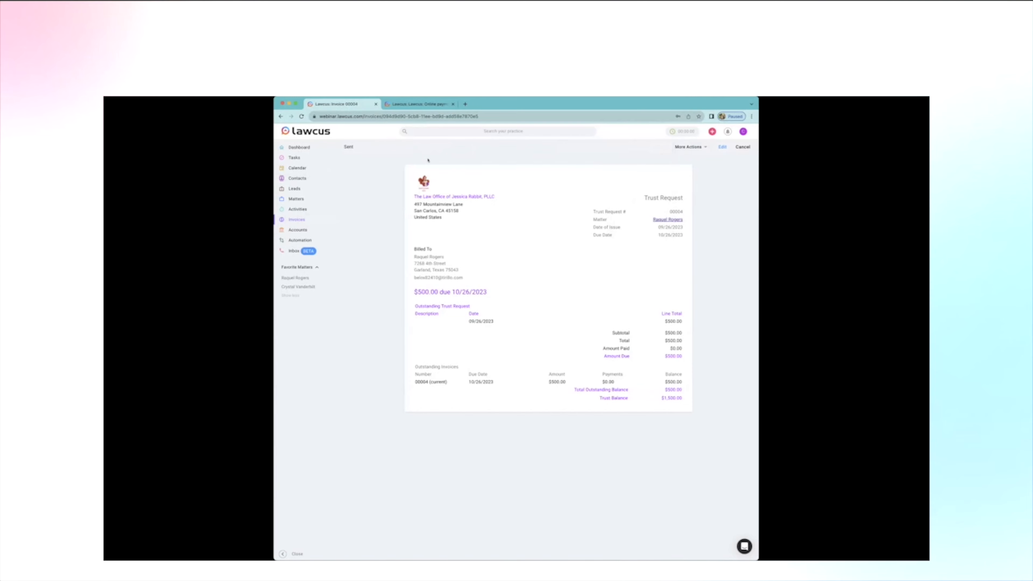
- Start a new credit request from the invoices list
{"action": "left_click", "coordinate": [301, 219]}
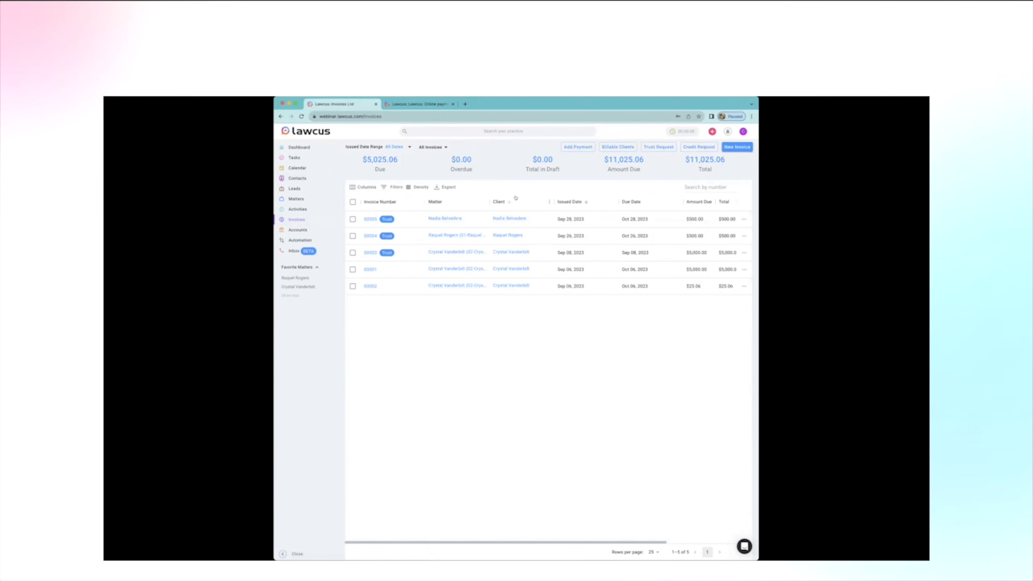
{"action": "left_click", "coordinate": [695, 148]}
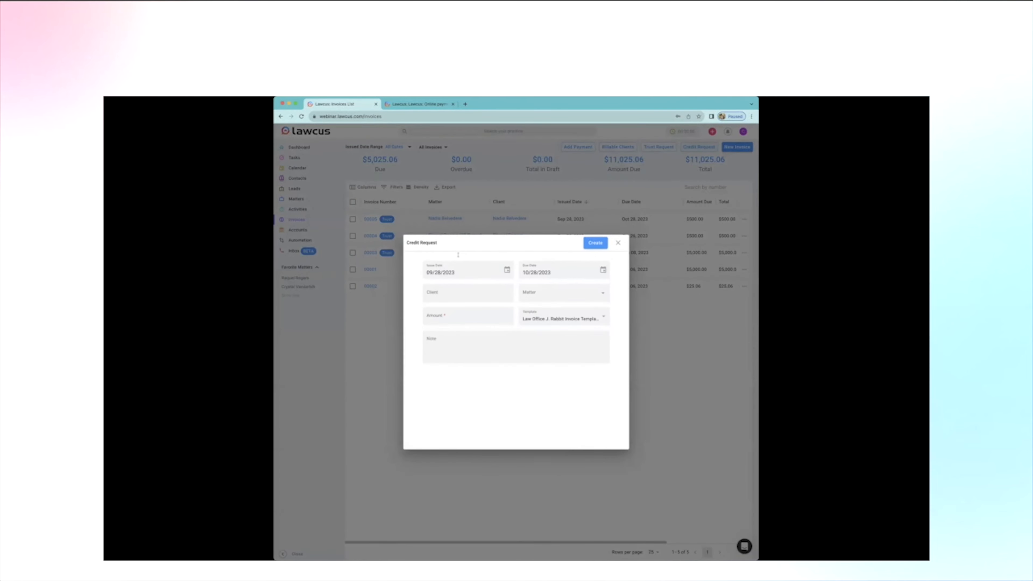
{"action": "left_click", "coordinate": [451, 295]}
{"action": "left_click", "coordinate": [447, 322]}
{"action": "left_click", "coordinate": [554, 294]}
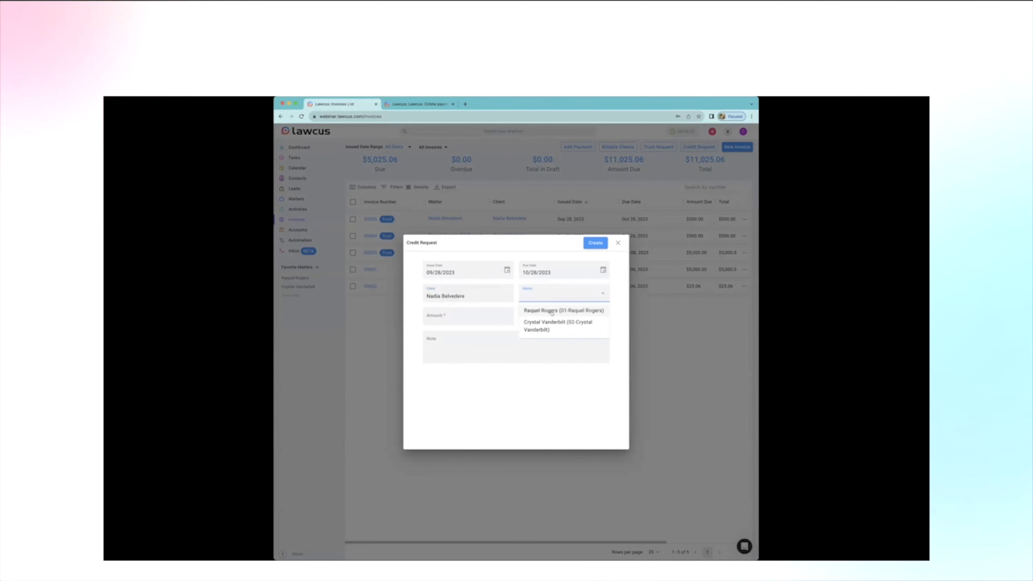
- Create the credit request for 100, assigned to the first client offered and that client's matter
{"action": "left_click", "coordinate": [487, 292]}
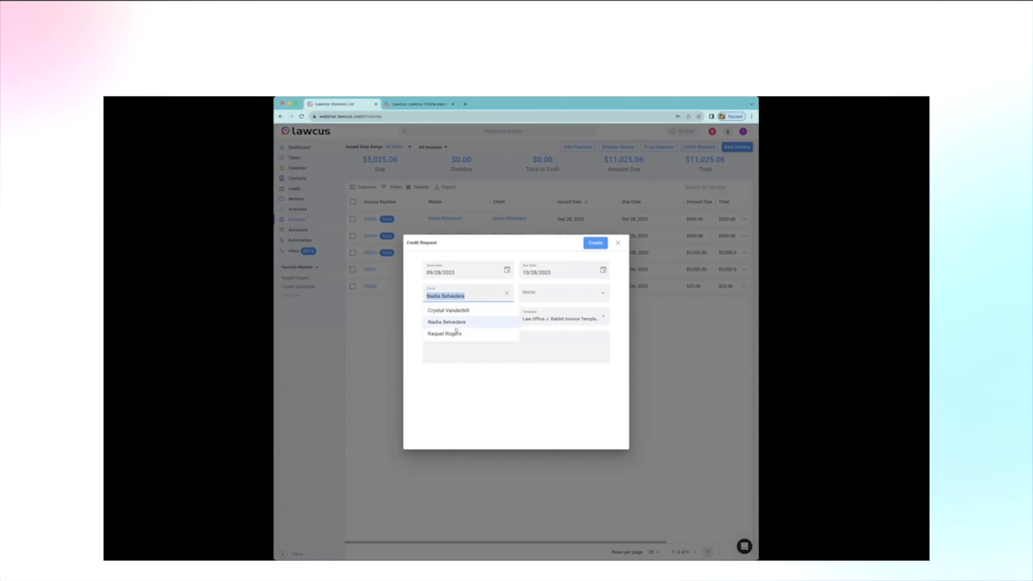
{"action": "left_click", "coordinate": [476, 310]}
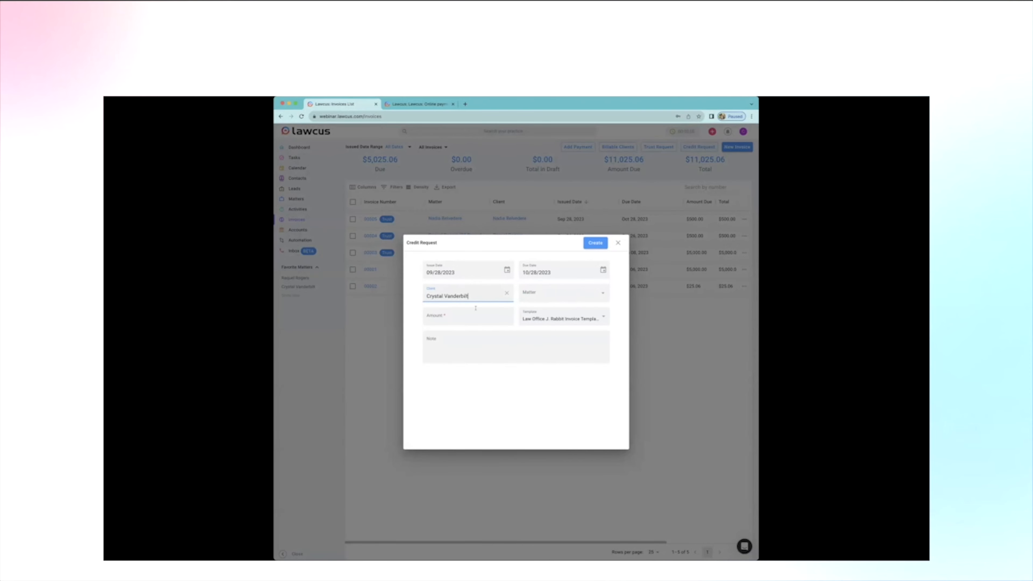
{"action": "left_click", "coordinate": [539, 295]}
{"action": "left_click", "coordinate": [557, 326]}
{"action": "left_click", "coordinate": [445, 318]}
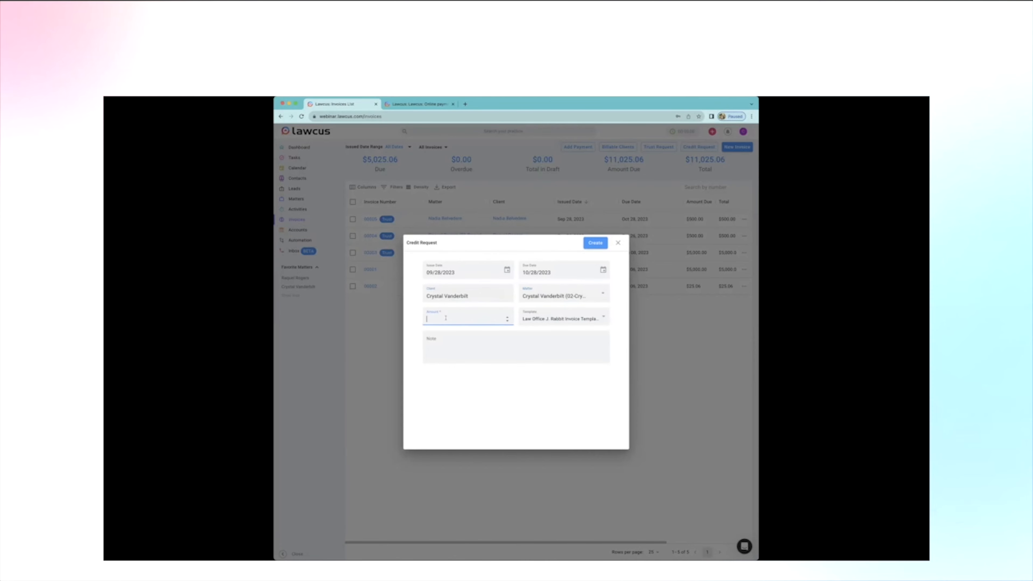
{"action": "type", "text": "100"}
{"action": "left_click", "coordinate": [595, 243]}
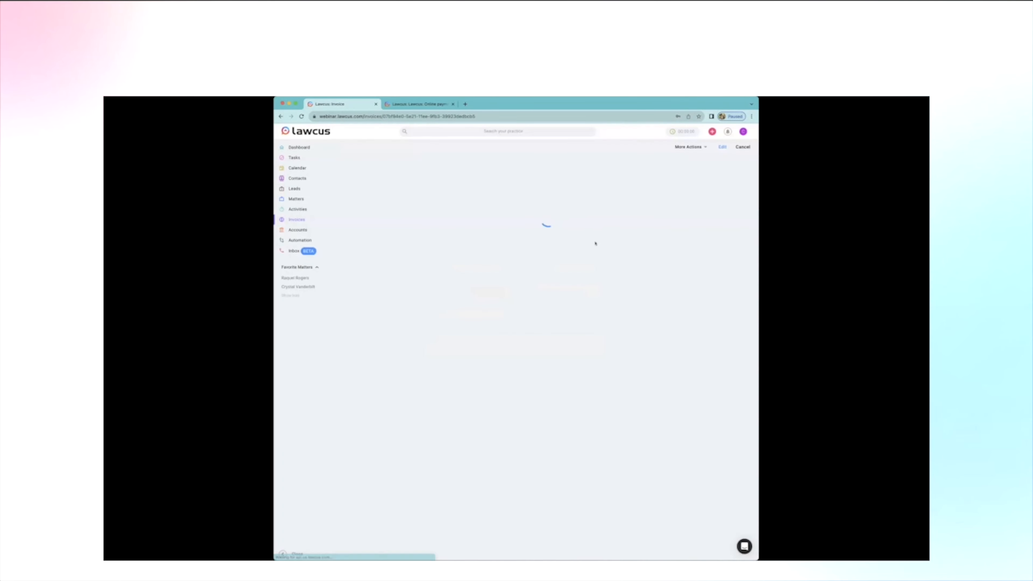
- Mark the new credit request as sent and return to the invoices list
{"action": "left_click", "coordinate": [693, 147]}
{"action": "left_click", "coordinate": [636, 179]}
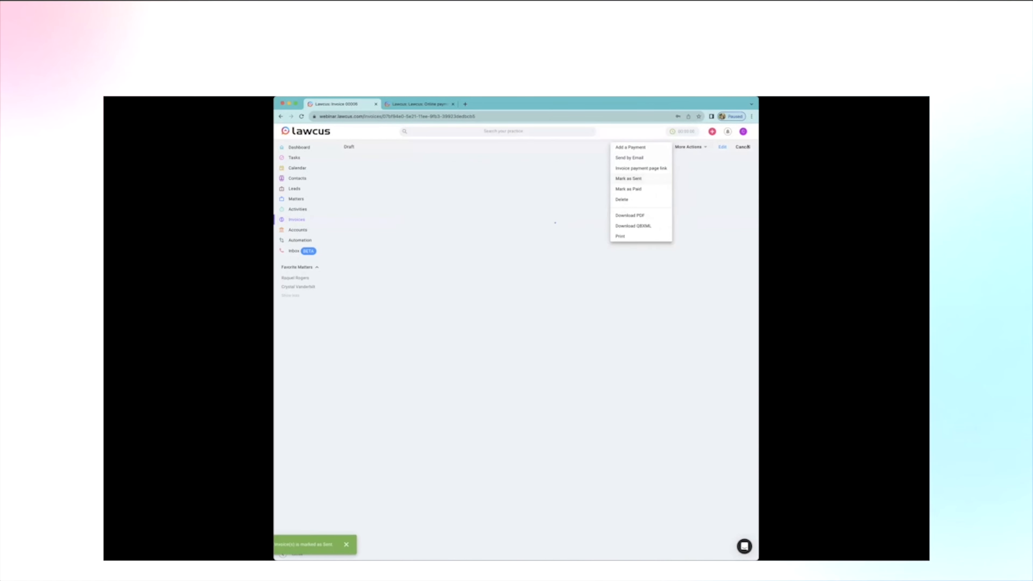
{"action": "left_click", "coordinate": [737, 148]}
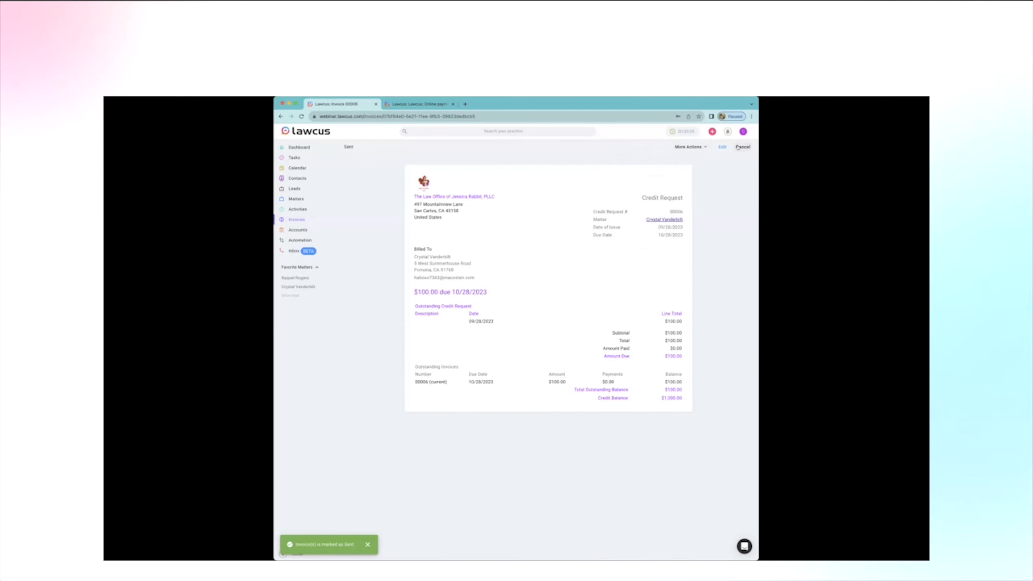
{"action": "left_click", "coordinate": [296, 219]}
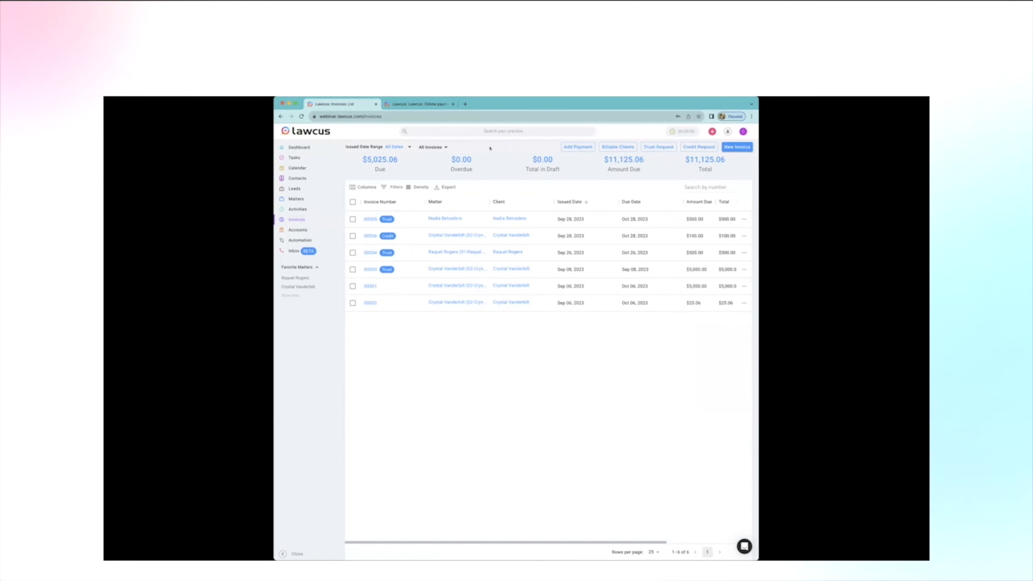
- Check the invoices list's type and issued-date filters and the bulk actions offered with all invoices selected
{"action": "left_click", "coordinate": [446, 148]}
{"action": "left_click", "coordinate": [386, 147]}
{"action": "left_click", "coordinate": [353, 202]}
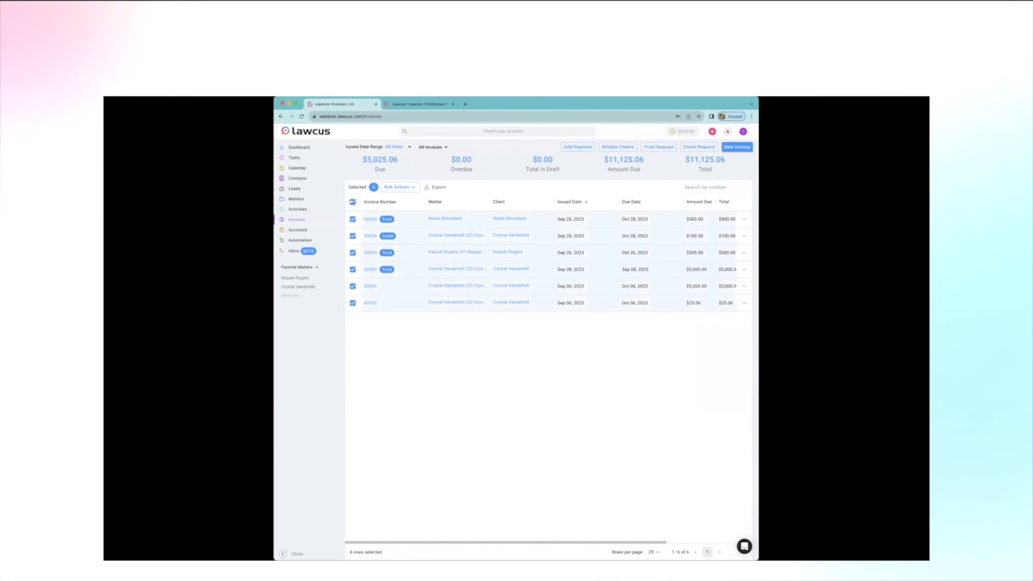
{"action": "left_click", "coordinate": [401, 188]}
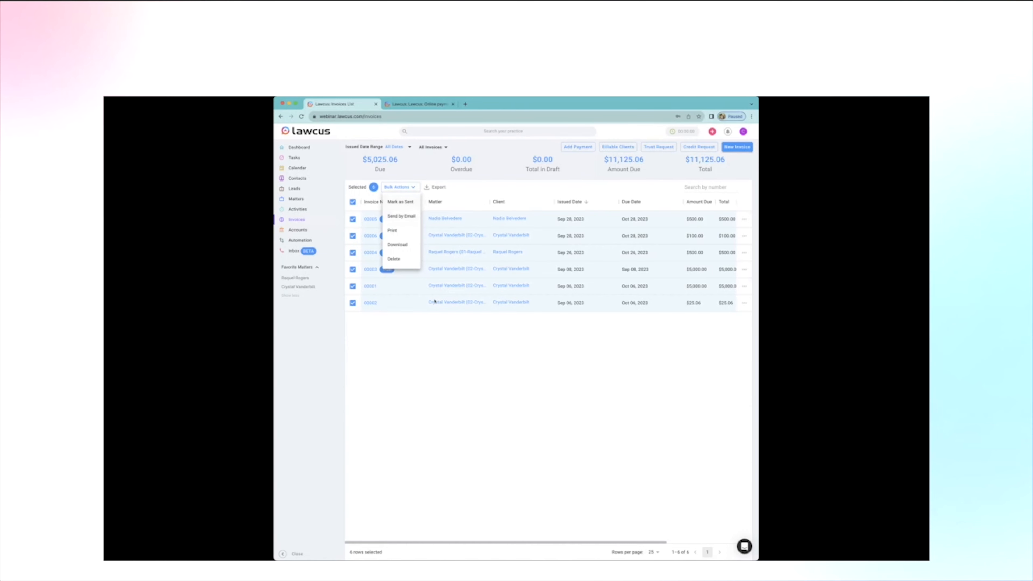
{"action": "left_click", "coordinate": [467, 197]}
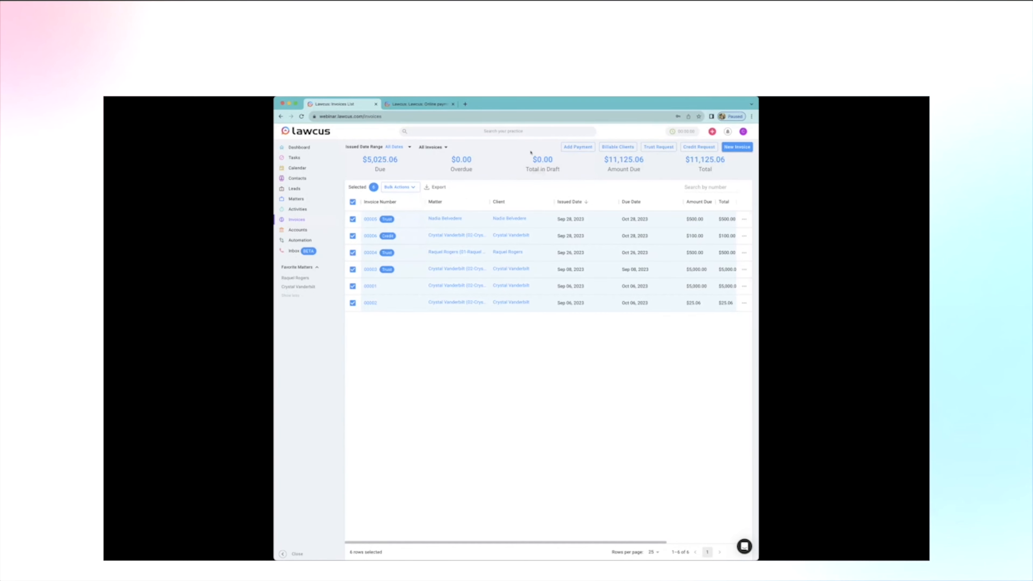
- Start a payment from the invoices list for the second client offered and that client's matter, with an amount of 50
{"action": "left_click", "coordinate": [584, 147]}
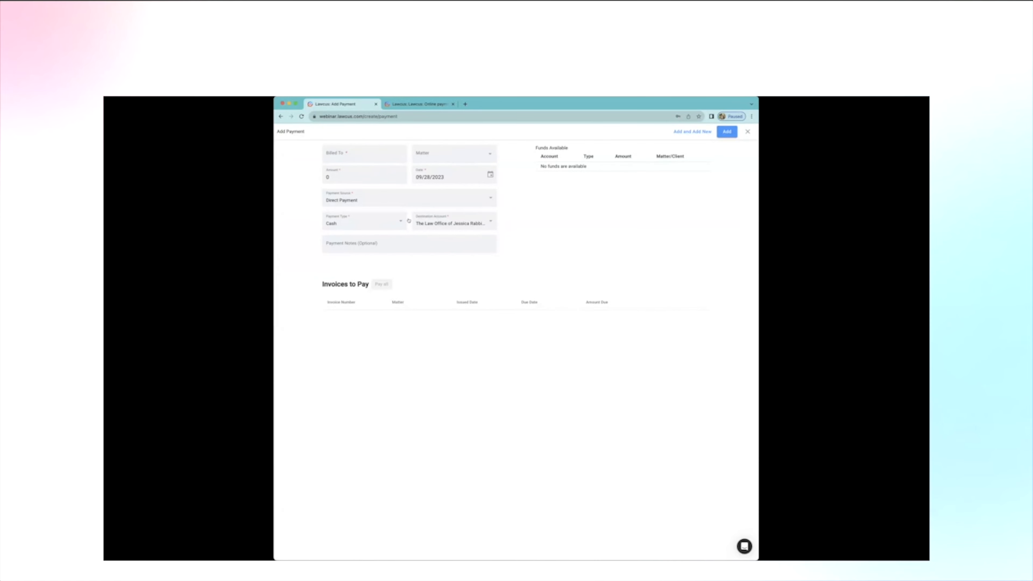
{"action": "left_click", "coordinate": [356, 156]}
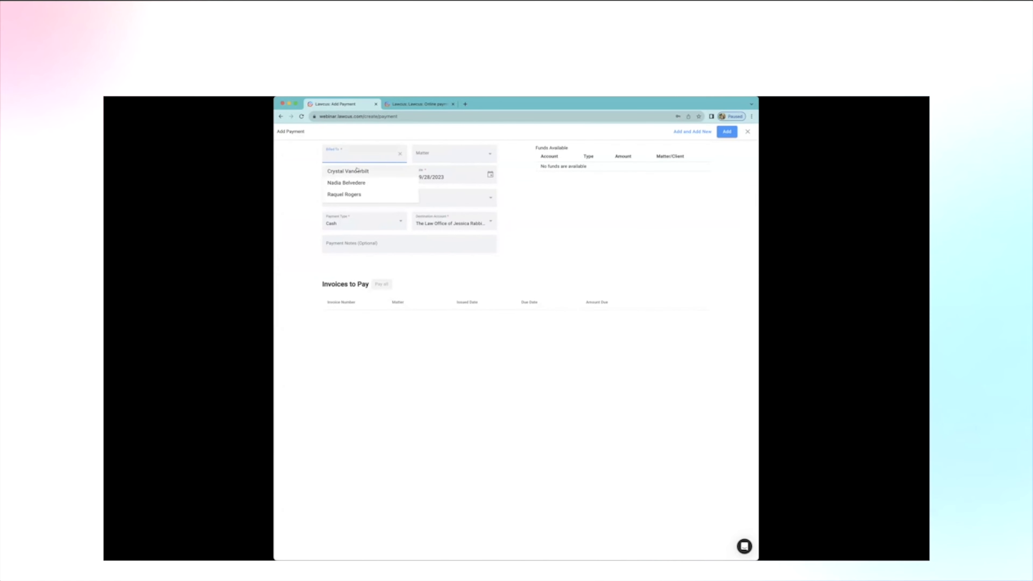
{"action": "left_click", "coordinate": [357, 183]}
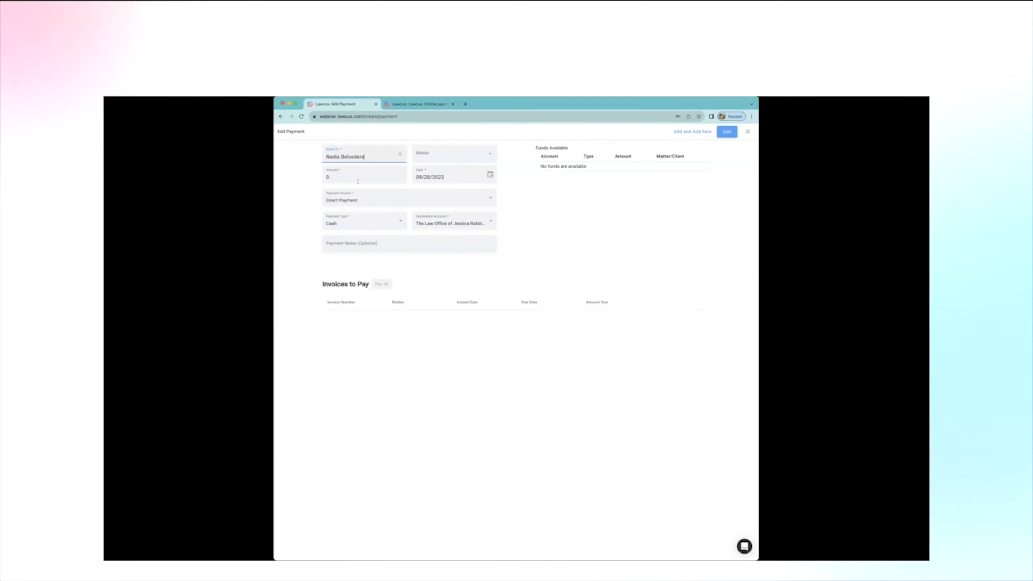
{"action": "left_click", "coordinate": [430, 154]}
{"action": "left_click", "coordinate": [433, 170]}
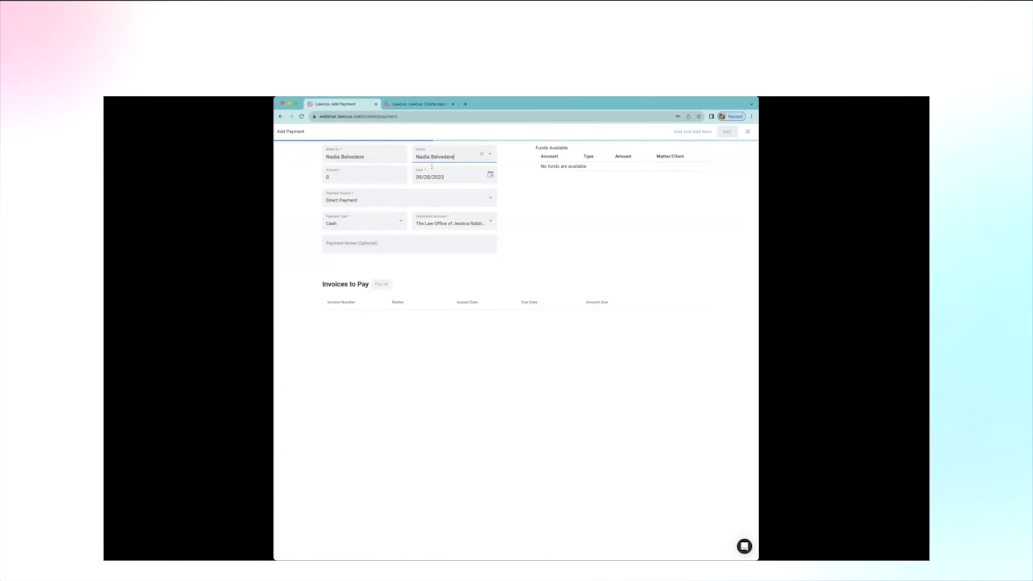
{"action": "left_click", "coordinate": [370, 176]}
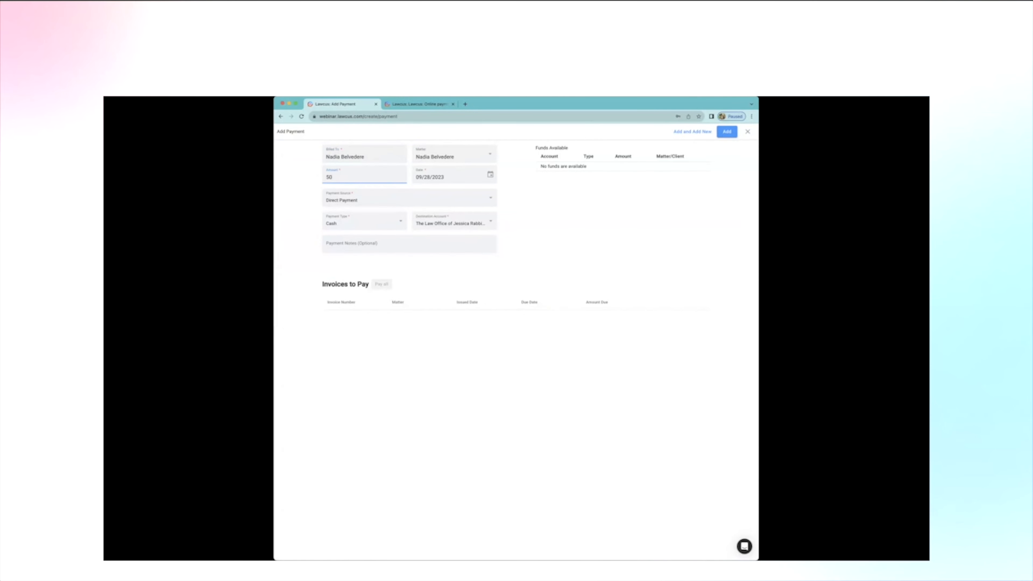
- Try the law office's account as the payment source, check its source choices, and switch back to Direct Payment
{"action": "left_click", "coordinate": [376, 201]}
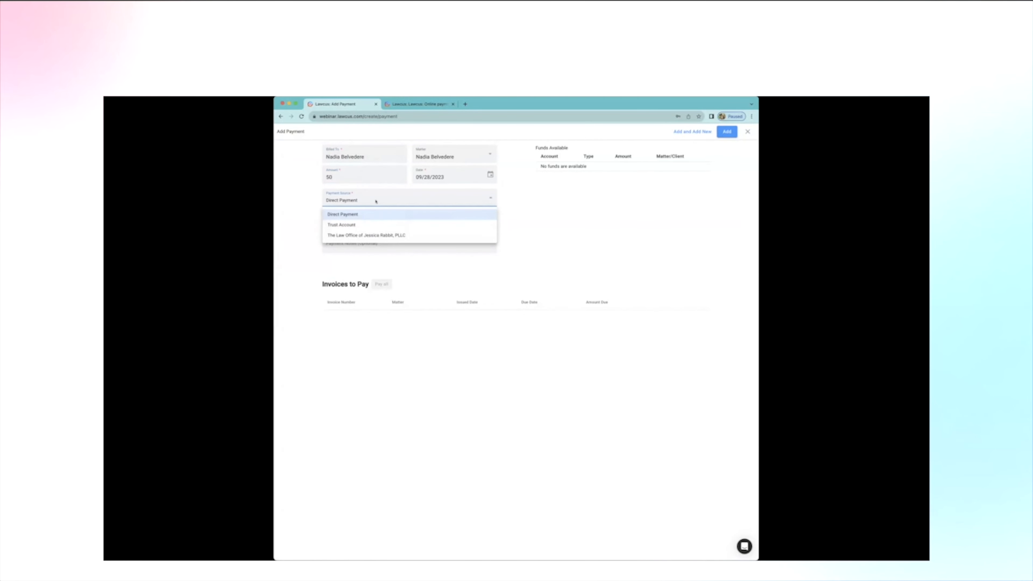
{"action": "left_click", "coordinate": [357, 236]}
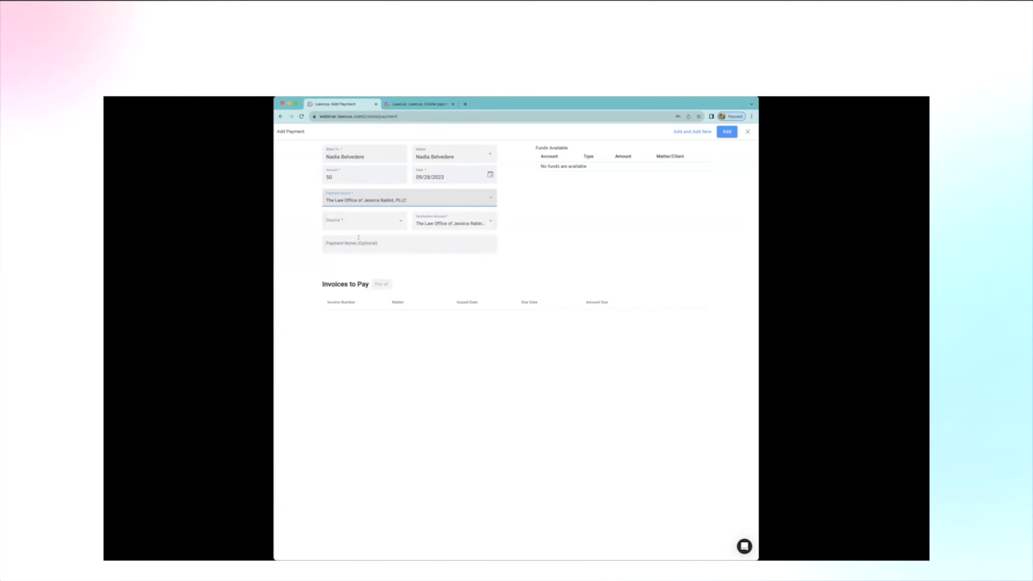
{"action": "left_click", "coordinate": [356, 222]}
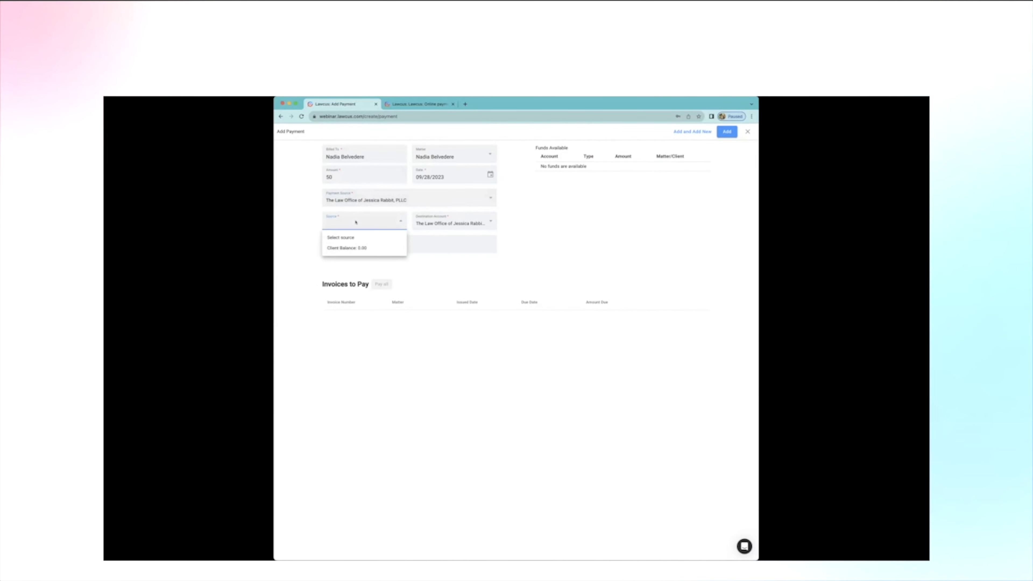
{"action": "left_click", "coordinate": [376, 199]}
{"action": "left_click", "coordinate": [373, 200]}
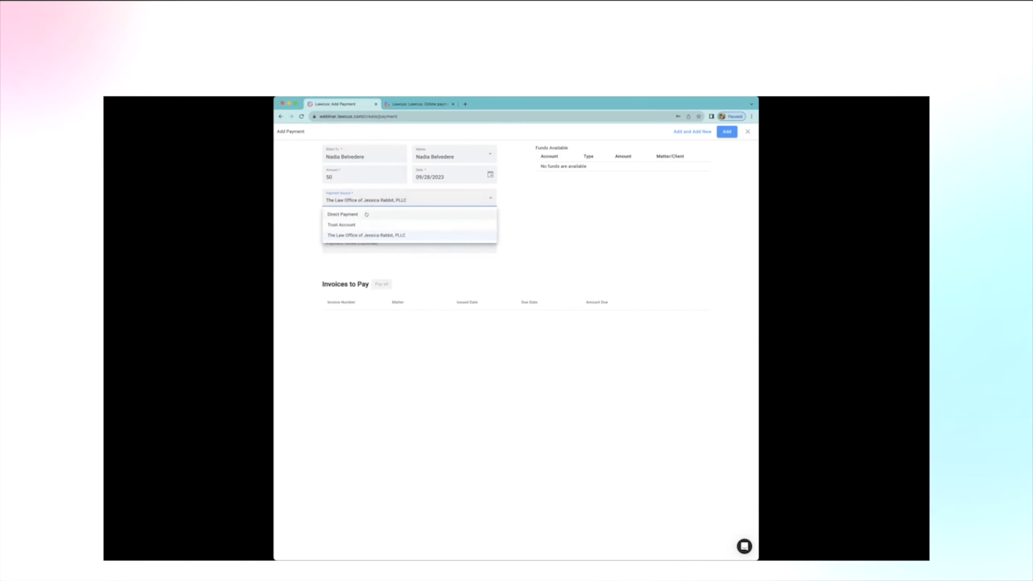
{"action": "left_click", "coordinate": [365, 213]}
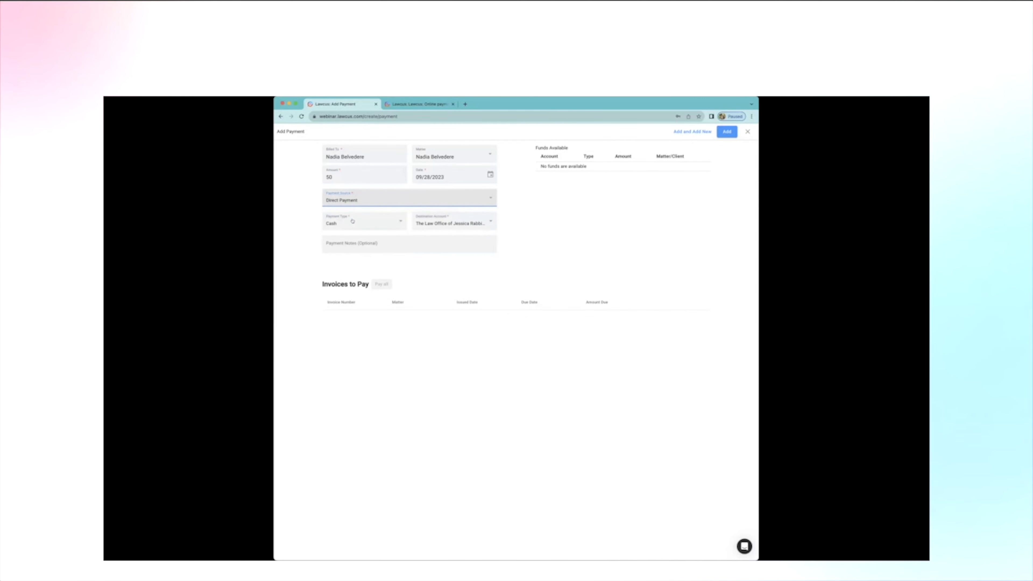
- Open the payment type choices for the direct payment
{"action": "left_click", "coordinate": [342, 221]}
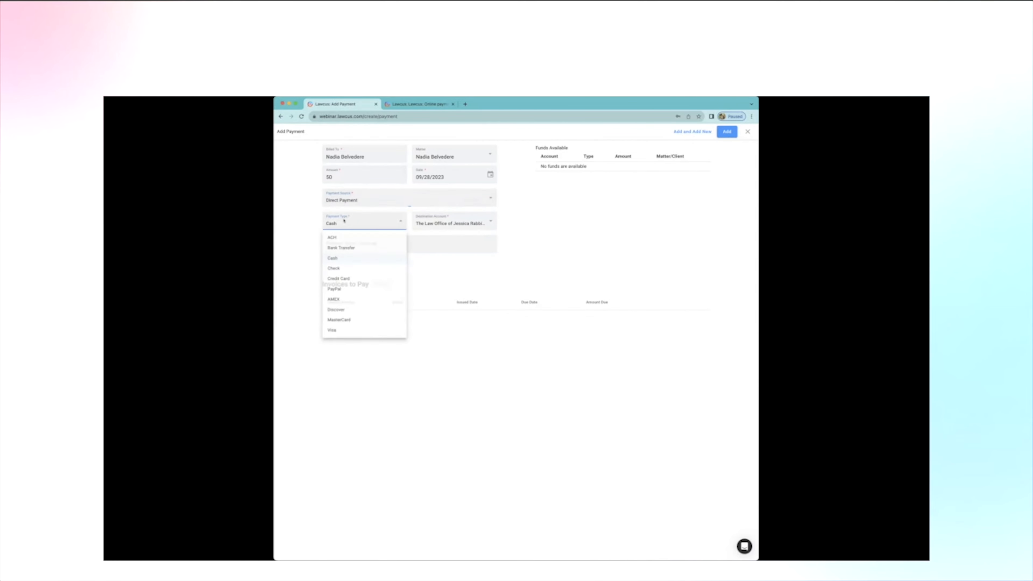